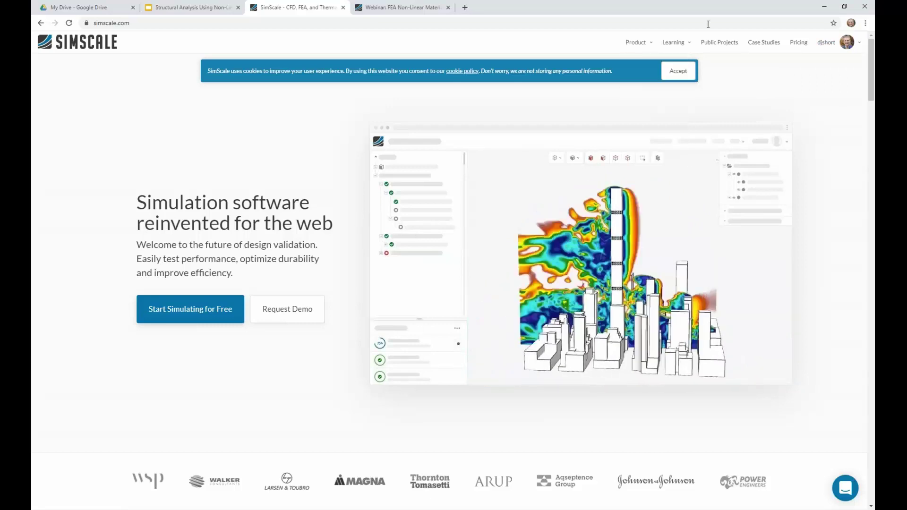
Open the SimScale Public Projects library and browse the available simulation projects
{"action": "left_click", "coordinate": [711, 44]}
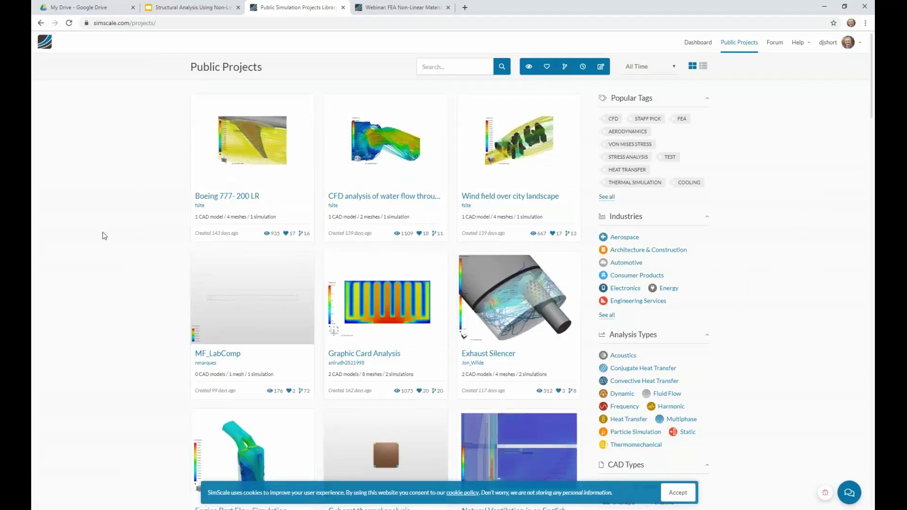
{"action": "scroll", "coordinate": [134, 197], "scroll_direction": "down", "scroll_amount": 6}
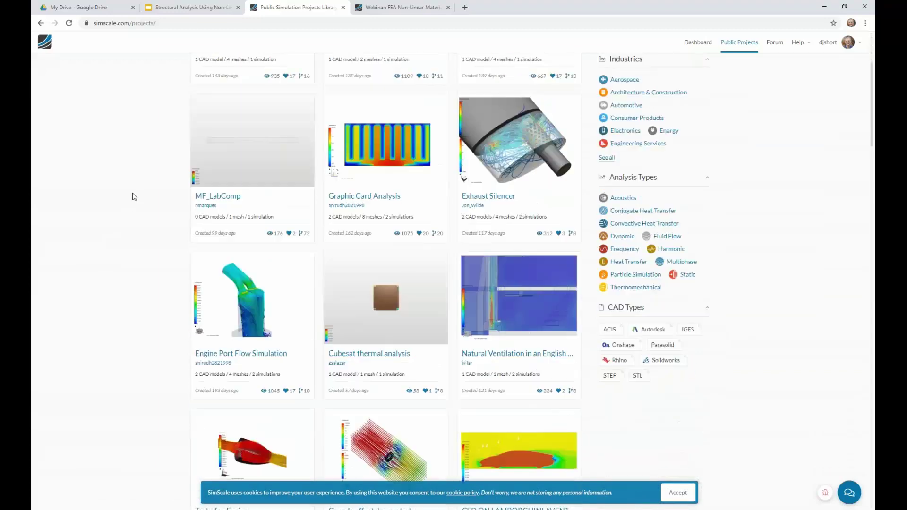
{"action": "scroll", "coordinate": [134, 196], "scroll_direction": "down", "scroll_amount": 3}
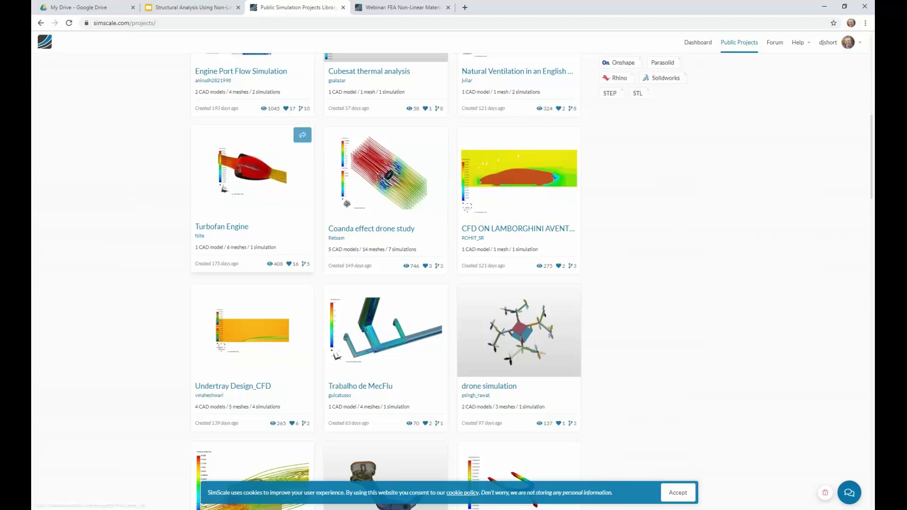
{"action": "scroll", "coordinate": [245, 199], "scroll_direction": "down", "scroll_amount": 5}
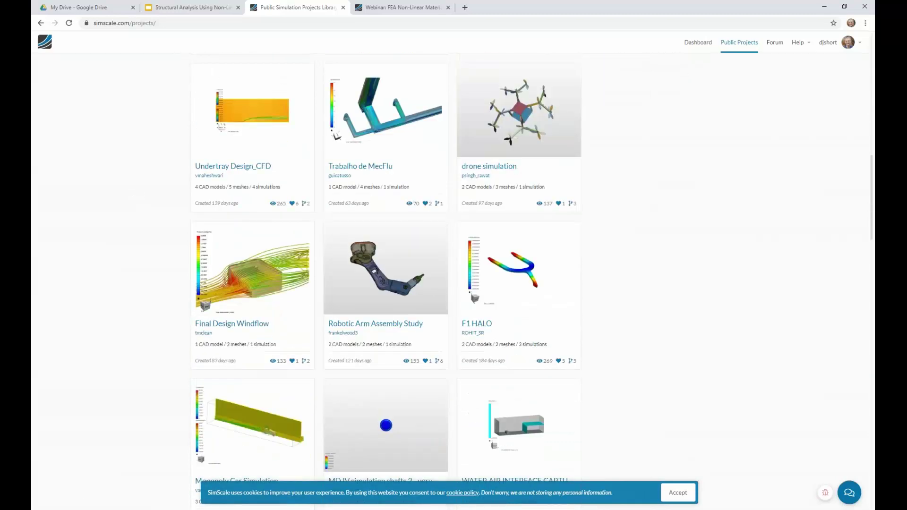
{"action": "scroll", "coordinate": [387, 150], "scroll_direction": "up", "scroll_amount": 15}
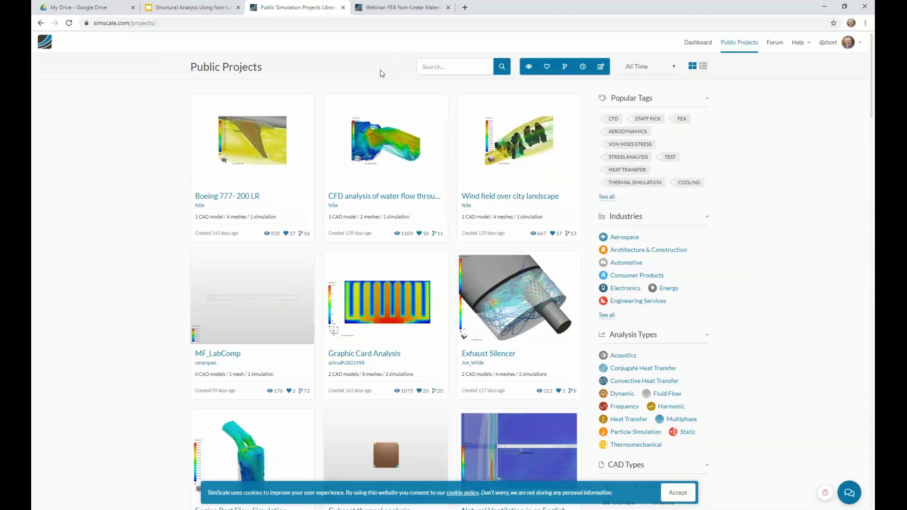
Switch to the "Webinar: FEA Non-Linear Materials" project and inspect the interior of its Half geometry
{"action": "left_click", "coordinate": [388, 7]}
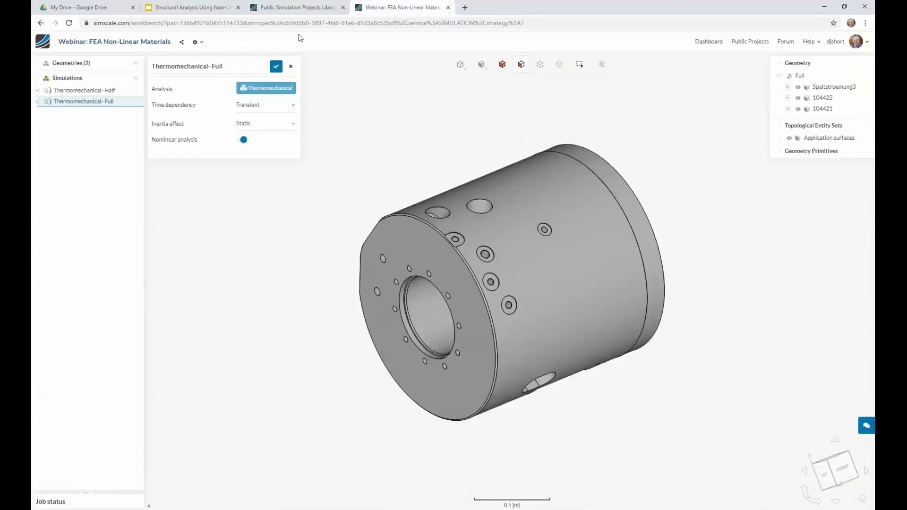
{"action": "left_click", "coordinate": [61, 66]}
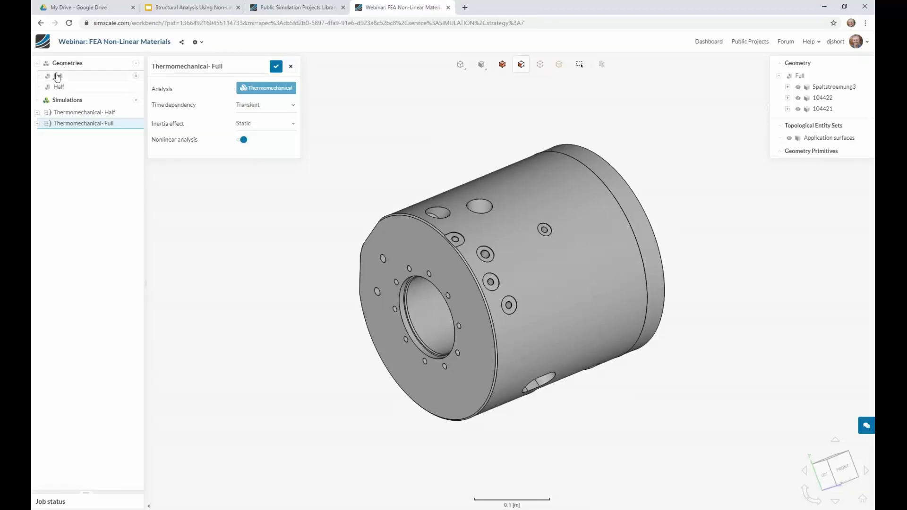
{"action": "left_click", "coordinate": [58, 76]}
{"action": "left_click", "coordinate": [58, 87]}
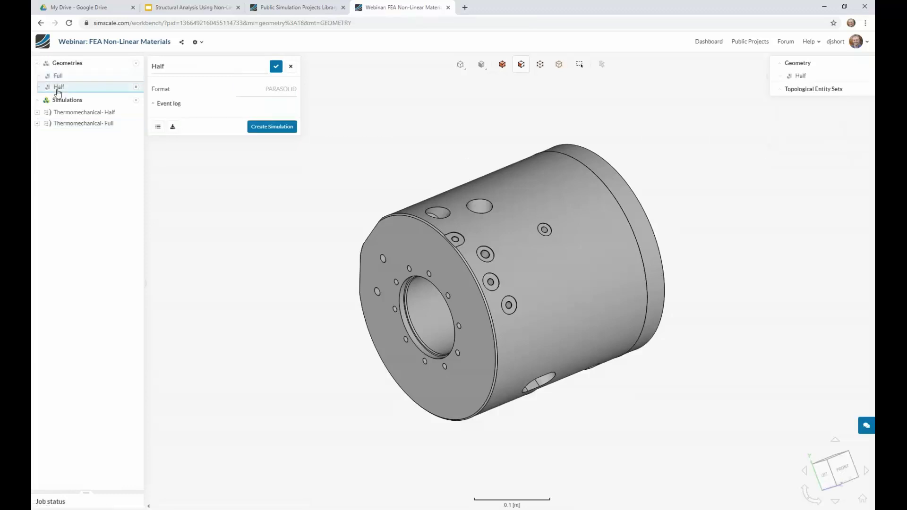
{"action": "mouse_move", "coordinate": [414, 154]}
{"action": "left_mouse_down"}
{"action": "mouse_move", "coordinate": [585, 225]}
{"action": "mouse_move", "coordinate": [468, 178]}
{"action": "mouse_move", "coordinate": [359, 359]}
{"action": "left_mouse_up"}
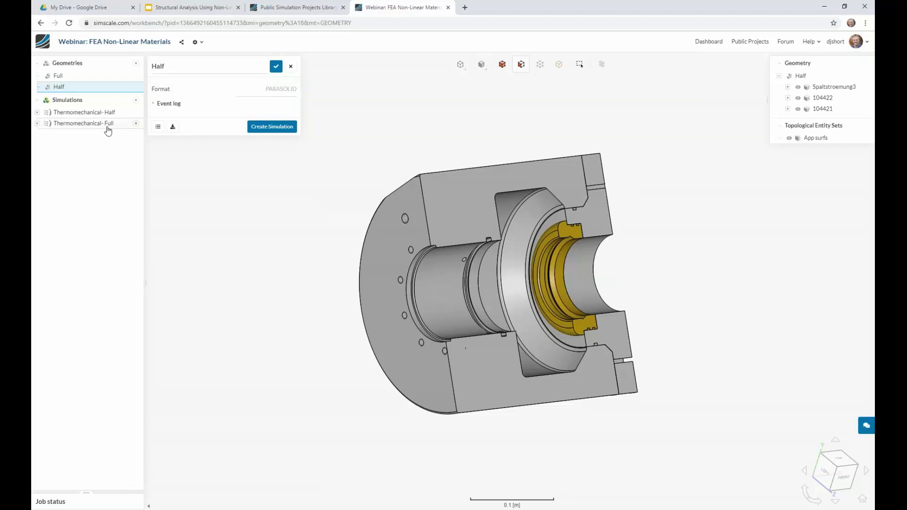
Open the mesh of the Thermomechanical- Full simulation and examine its settings, refinements and surface elements from several sides
{"action": "left_click", "coordinate": [107, 127]}
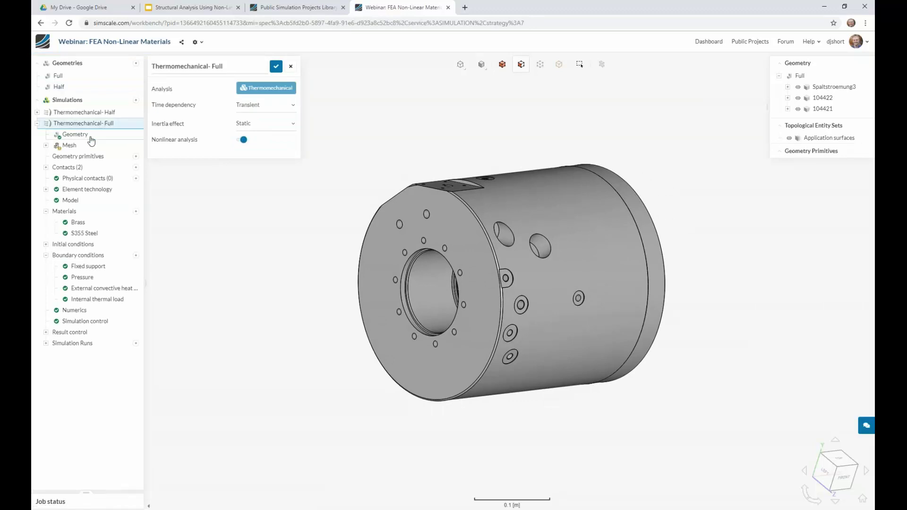
{"action": "left_click", "coordinate": [83, 148]}
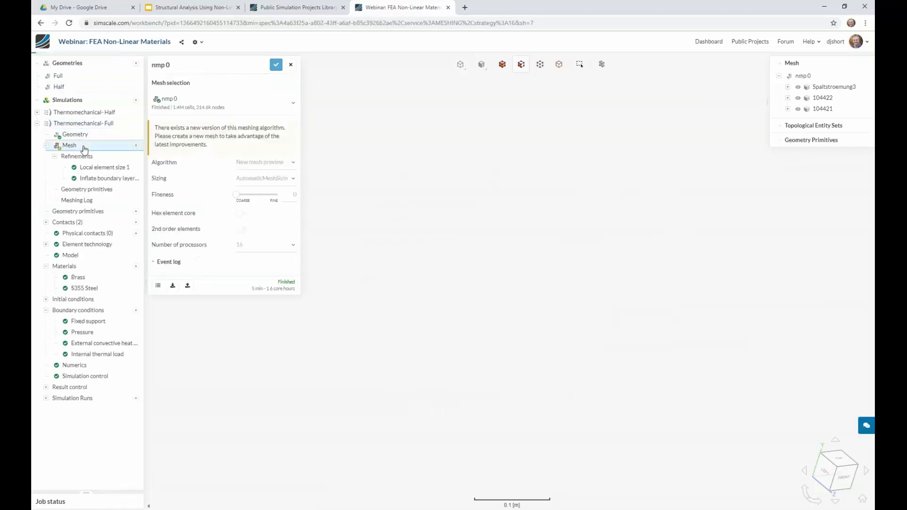
{"action": "left_click_drag", "start_coordinate": [368, 142], "coordinate": [408, 190]}
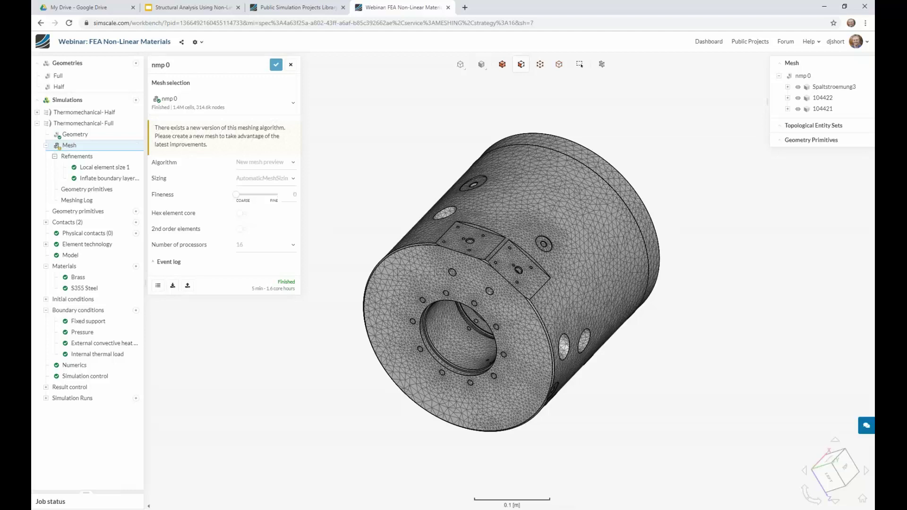
{"action": "right_click", "coordinate": [95, 168]}
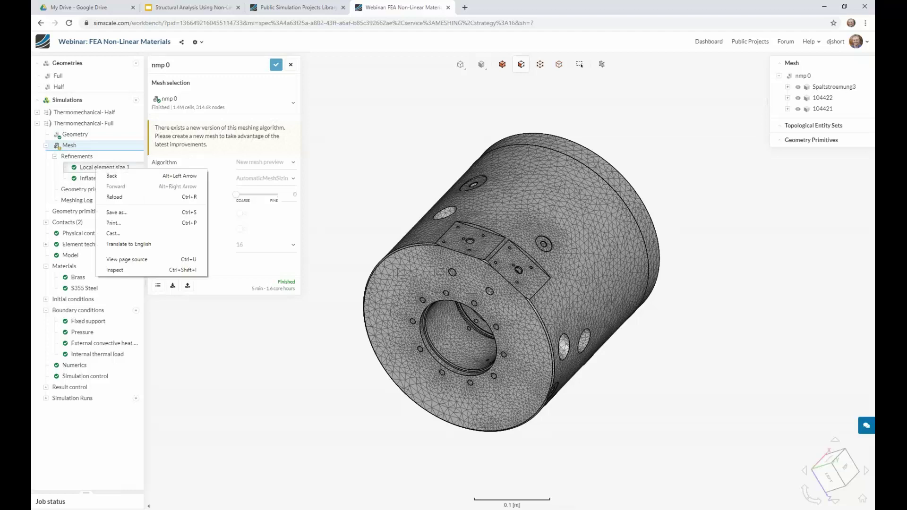
{"action": "left_click", "coordinate": [393, 169]}
{"action": "left_click_drag", "start_coordinate": [611, 415], "coordinate": [501, 360]}
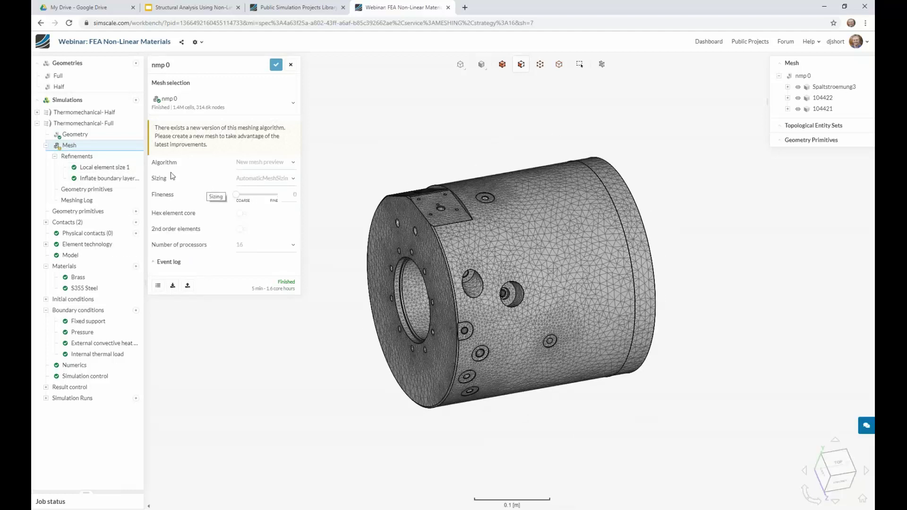
Examine the settings and face assignments of the Bonded 1 and Bonded 2 contacts in the full simulation
{"action": "left_click", "coordinate": [70, 224]}
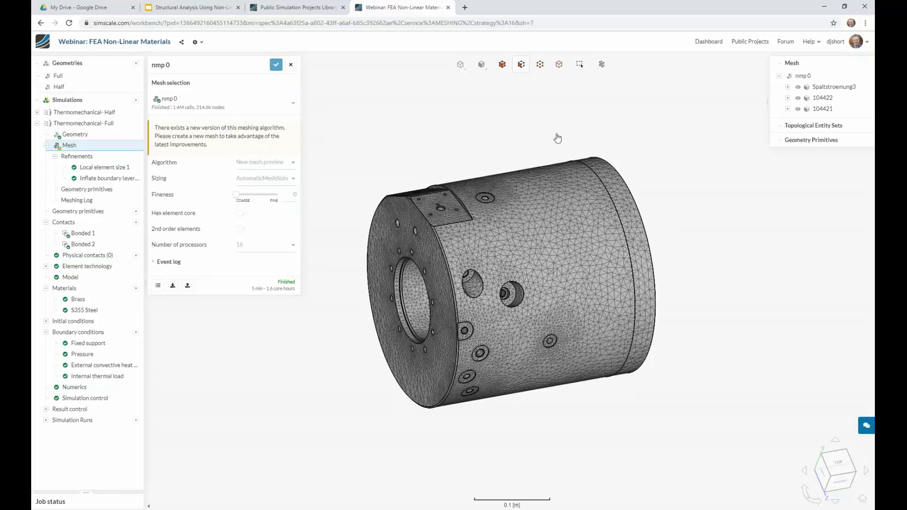
{"action": "left_click_drag", "start_coordinate": [560, 137], "coordinate": [445, 151]}
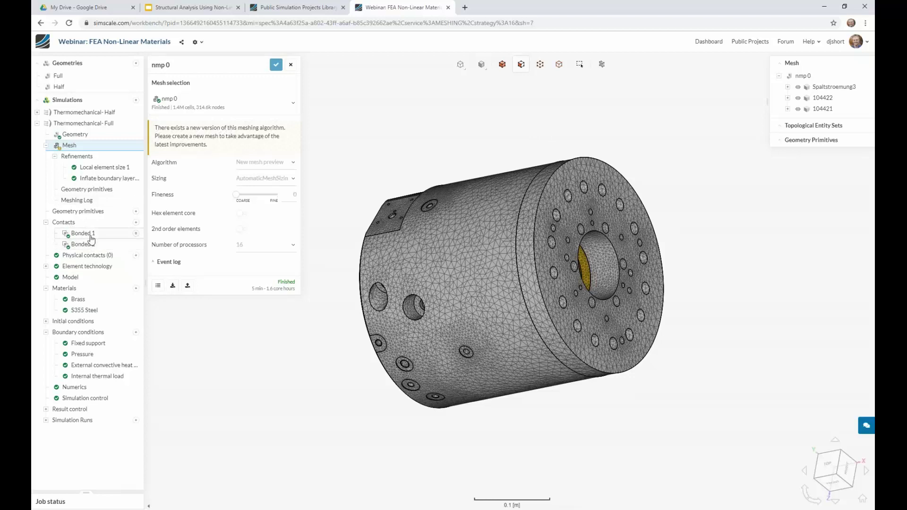
{"action": "left_click", "coordinate": [83, 233]}
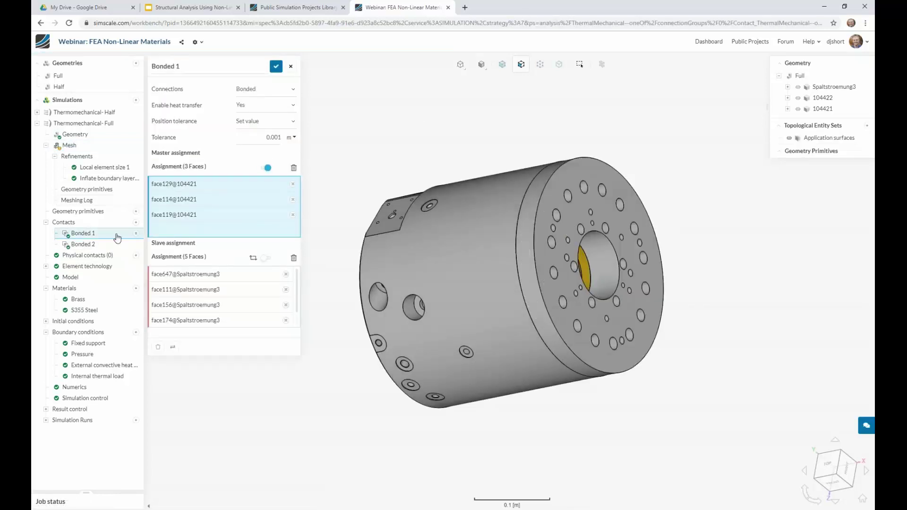
{"action": "left_click_drag", "start_coordinate": [522, 99], "coordinate": [682, 87]}
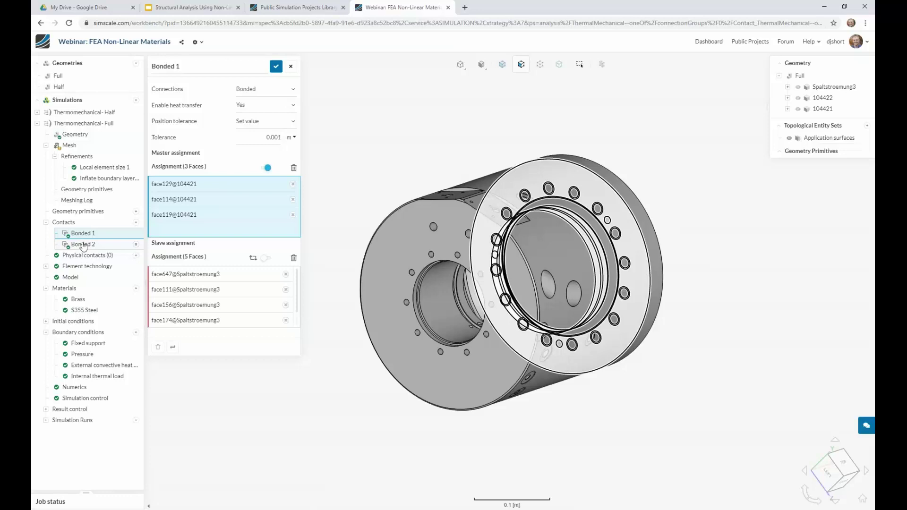
{"action": "left_click", "coordinate": [81, 245]}
{"action": "left_click_drag", "start_coordinate": [784, 304], "coordinate": [577, 200]}
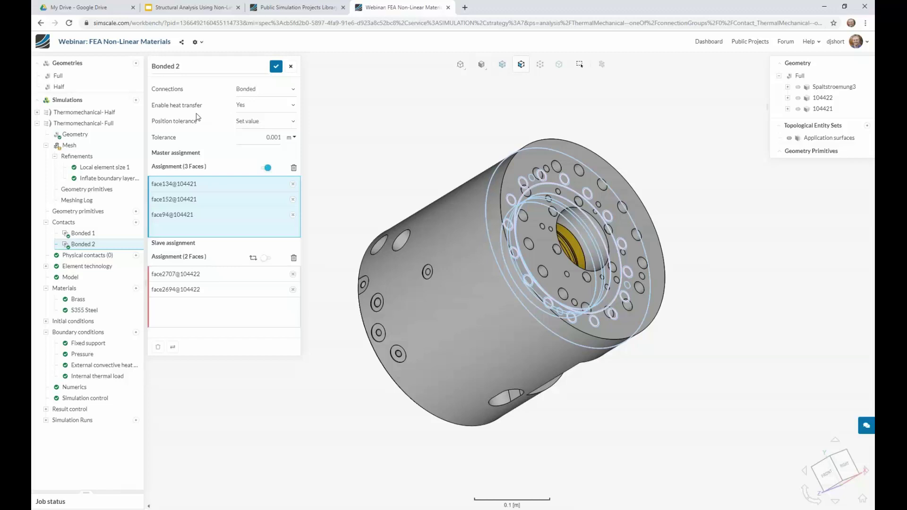
{"action": "left_click", "coordinate": [290, 67]}
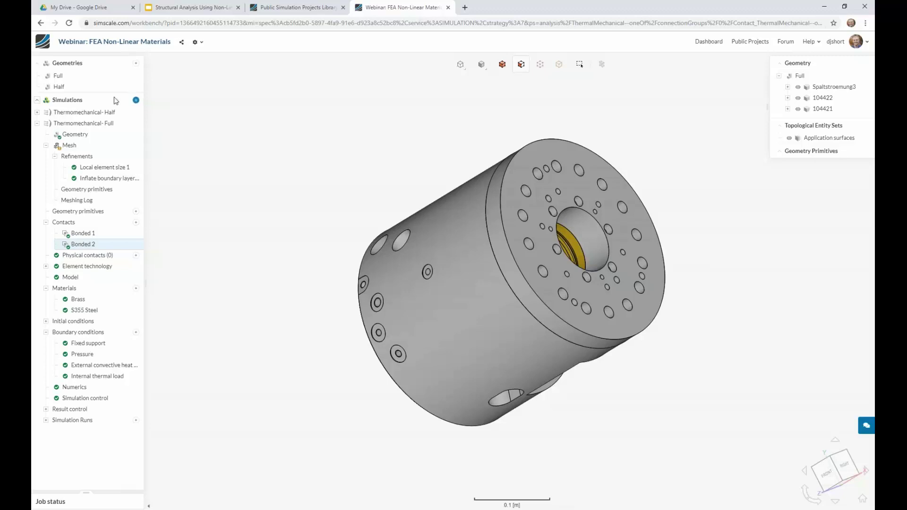
Review the Thermomechanical entry among the analysis types for a new simulation, without creating one
{"action": "left_click", "coordinate": [135, 100]}
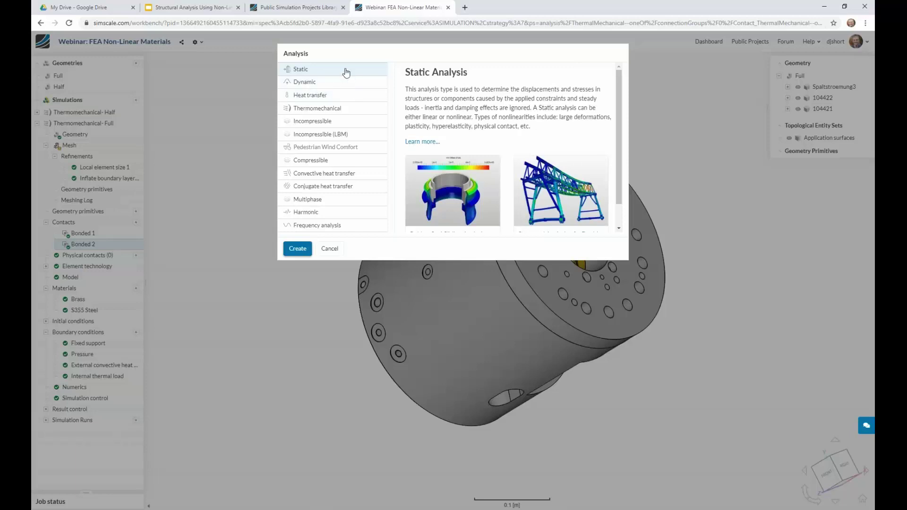
{"action": "left_click", "coordinate": [338, 111]}
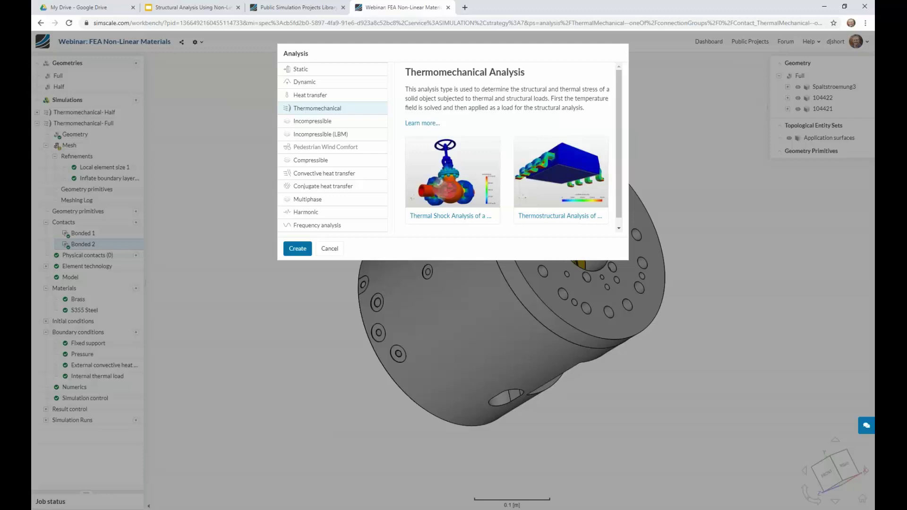
{"action": "left_click", "coordinate": [330, 249]}
Review the Brass material's properties and assigned volume in the full simulation, and its entry in the material library
{"action": "left_click", "coordinate": [107, 124]}
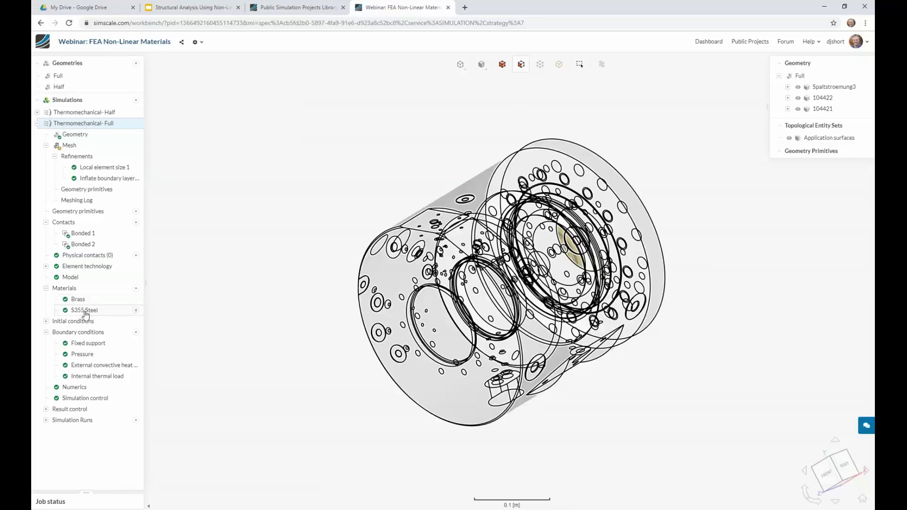
{"action": "left_click", "coordinate": [78, 300]}
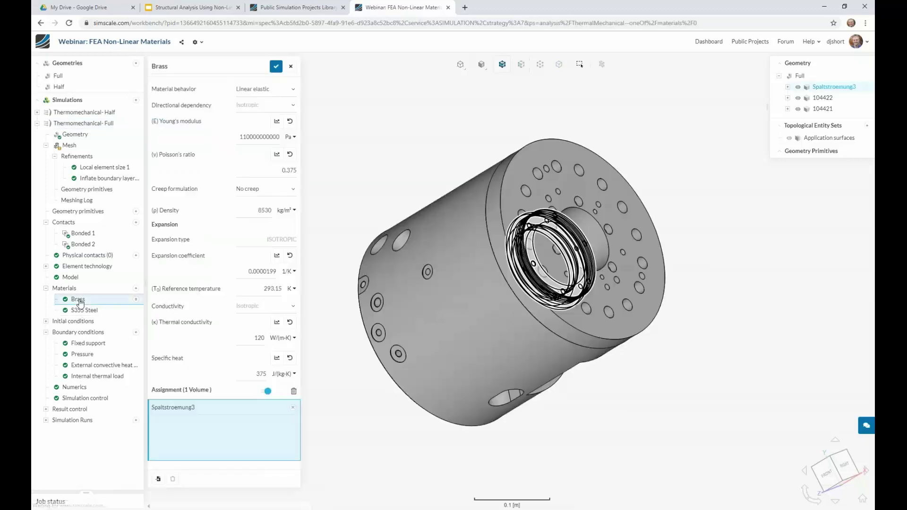
{"action": "right_click", "coordinate": [80, 302]}
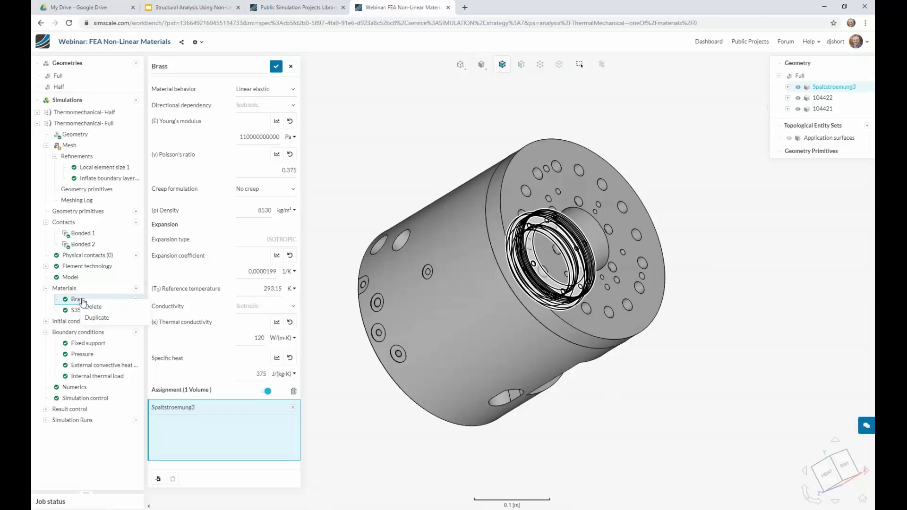
{"action": "left_click", "coordinate": [136, 289]}
{"action": "left_click", "coordinate": [136, 289]}
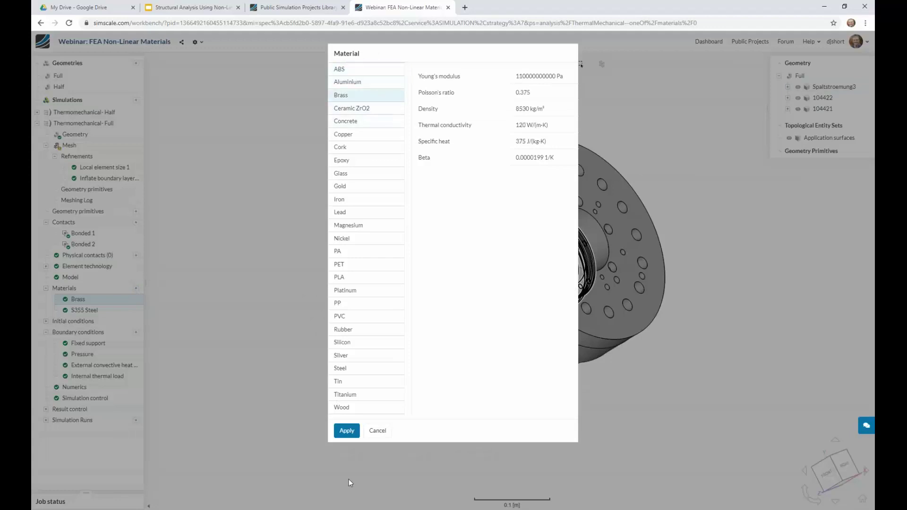
{"action": "left_click", "coordinate": [378, 431]}
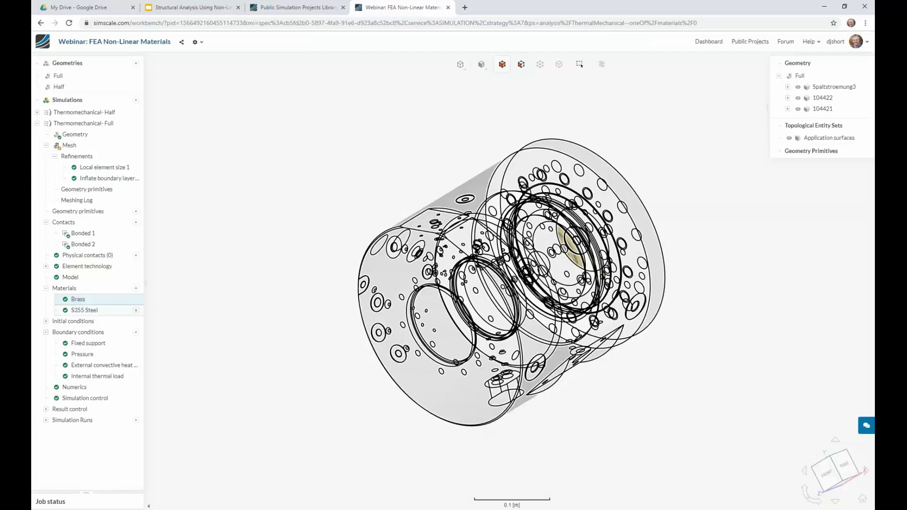
Review the S355 Steel material's behavior options, keeping Plastic, and its temperature-dependent stress-strain table
{"action": "left_click", "coordinate": [85, 310]}
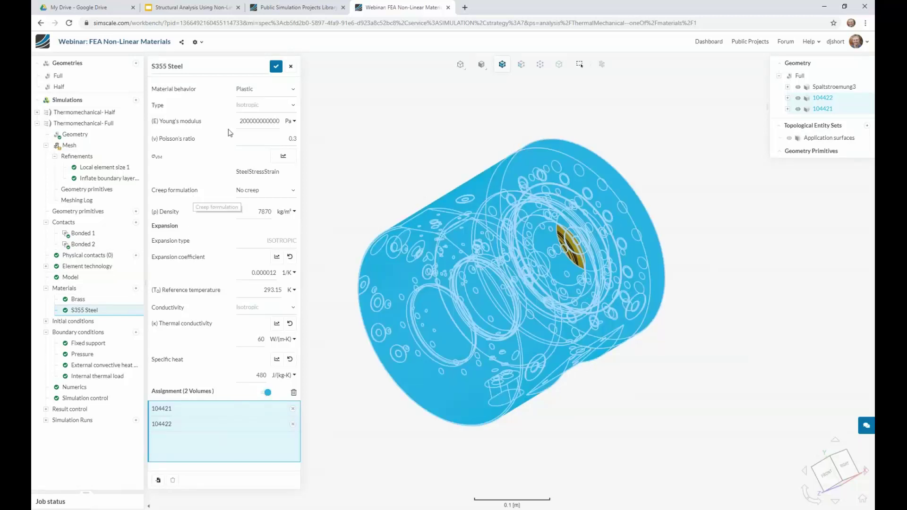
{"action": "left_click", "coordinate": [286, 93]}
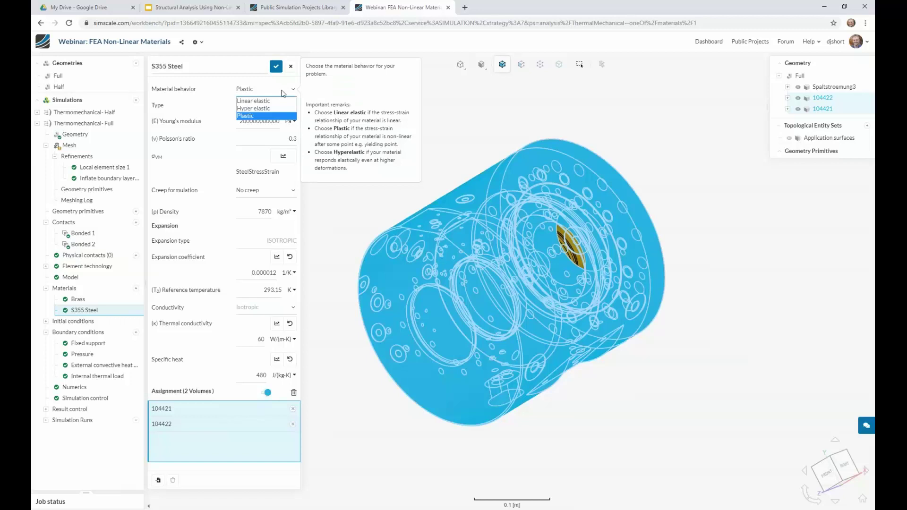
{"action": "left_click", "coordinate": [268, 117]}
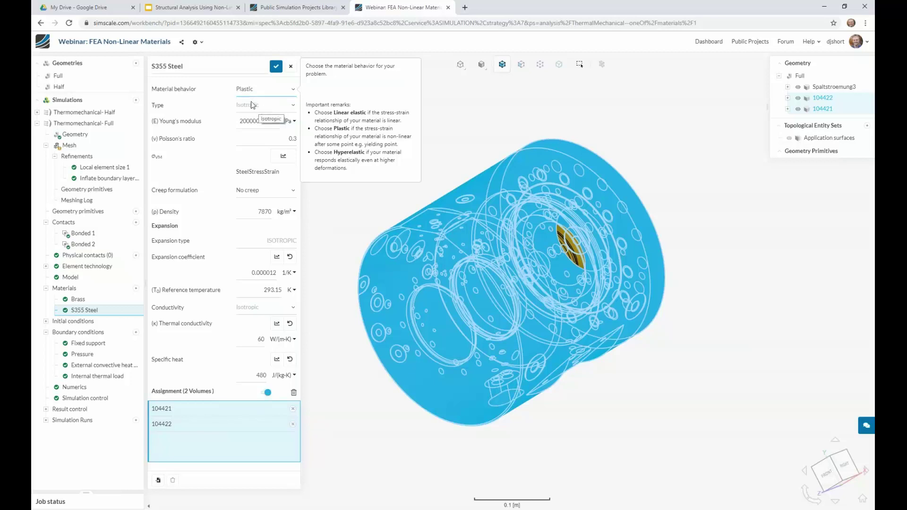
{"action": "left_click", "coordinate": [283, 159]}
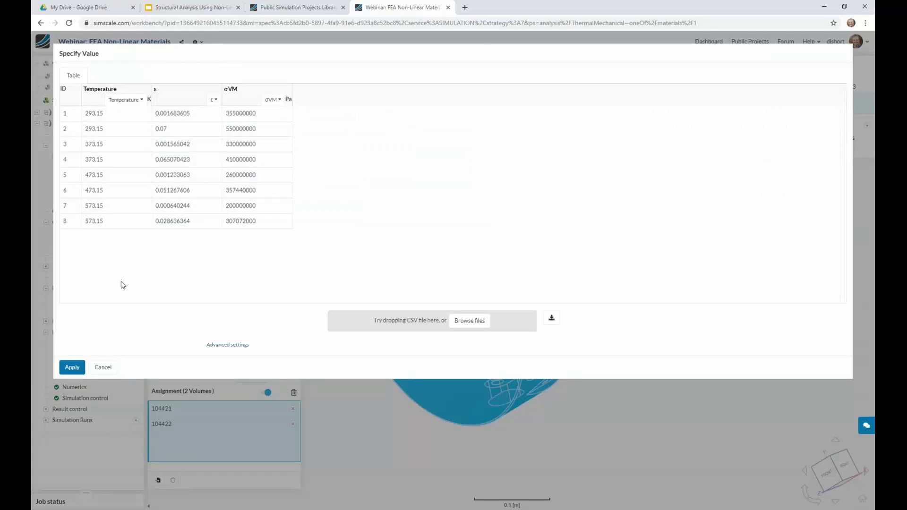
{"action": "left_click", "coordinate": [103, 368]}
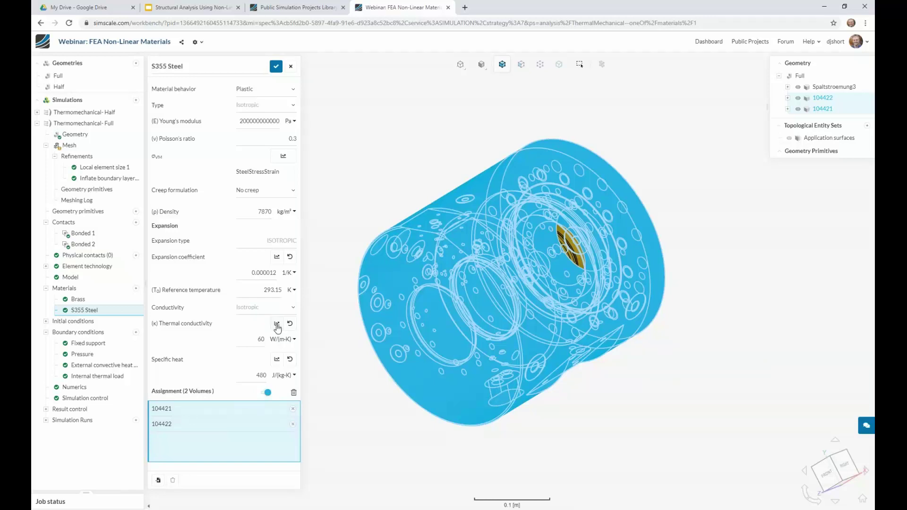
{"action": "left_click", "coordinate": [292, 67]}
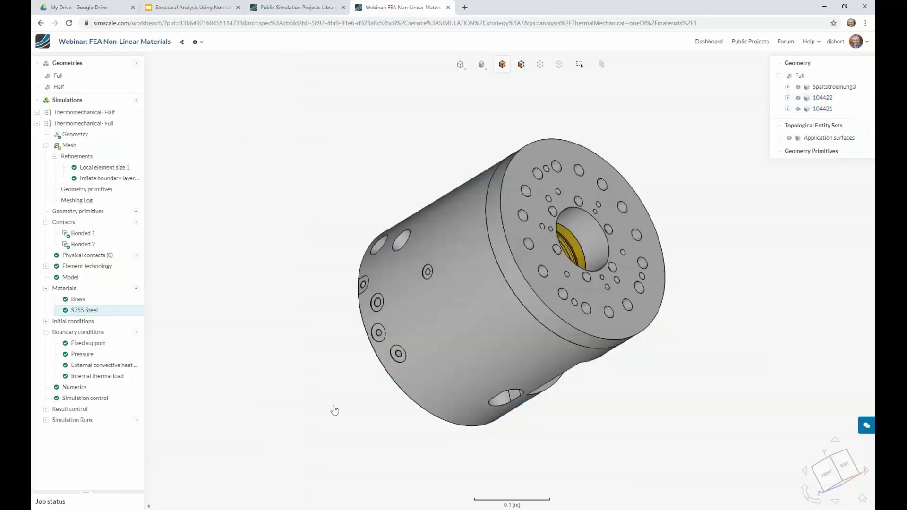
Examine the Fixed support boundary condition's face assignments on the bolt holes of the flanged end of the full model
{"action": "left_click_drag", "start_coordinate": [334, 410], "coordinate": [324, 228]}
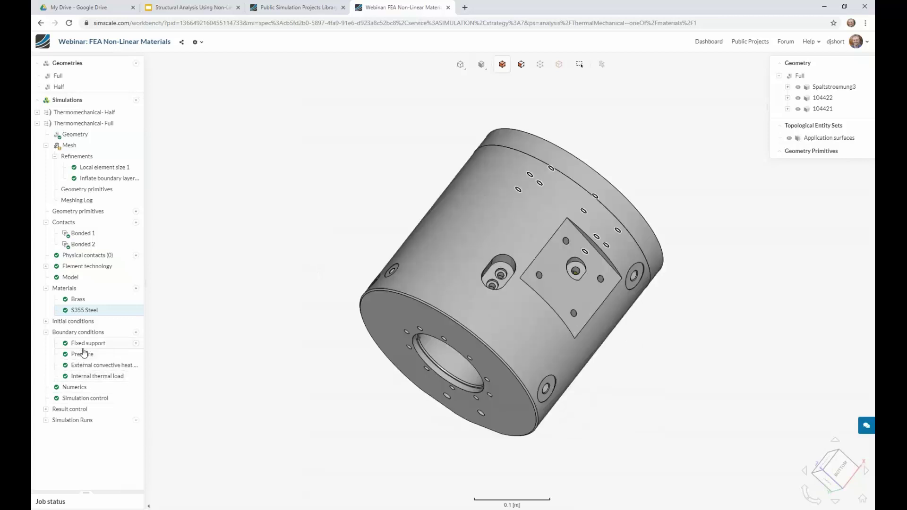
{"action": "left_click", "coordinate": [85, 345]}
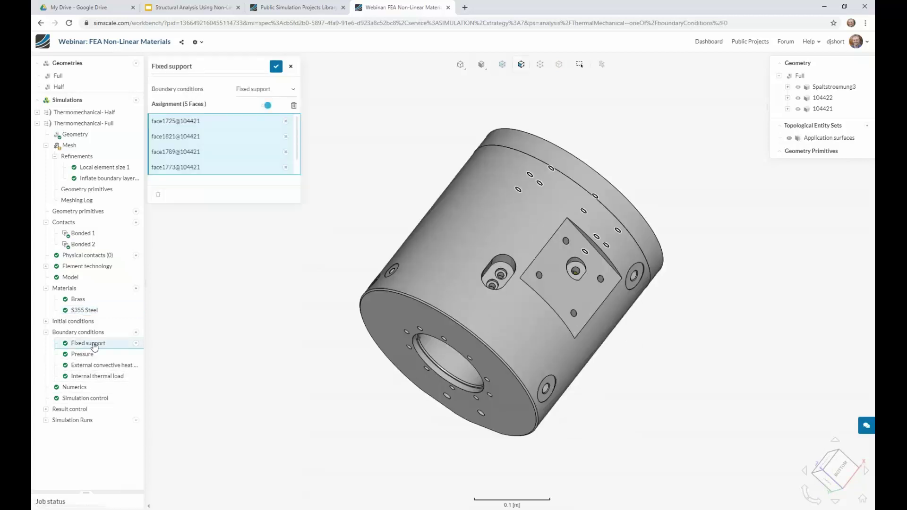
{"action": "left_click_drag", "start_coordinate": [719, 263], "coordinate": [482, 368]}
{"action": "scroll", "coordinate": [410, 276], "scroll_direction": "up", "scroll_amount": 5}
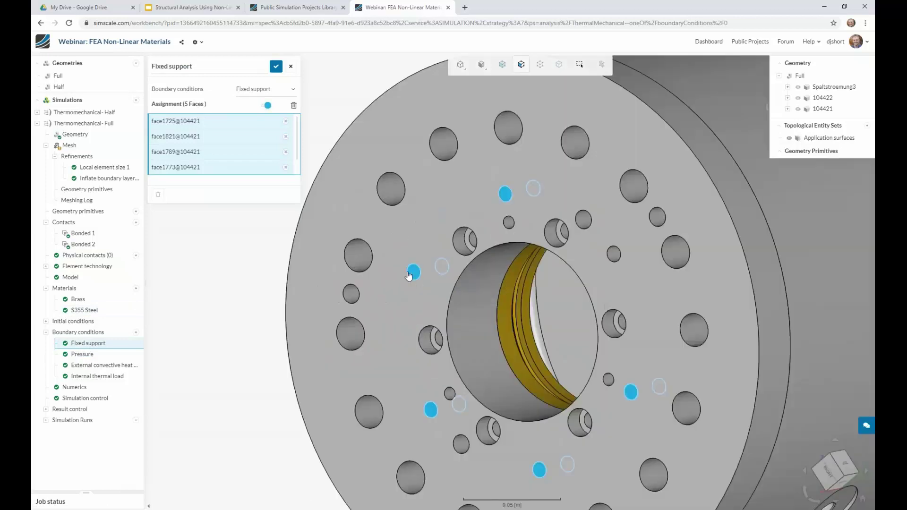
{"action": "left_click_drag", "start_coordinate": [213, 269], "coordinate": [198, 290]}
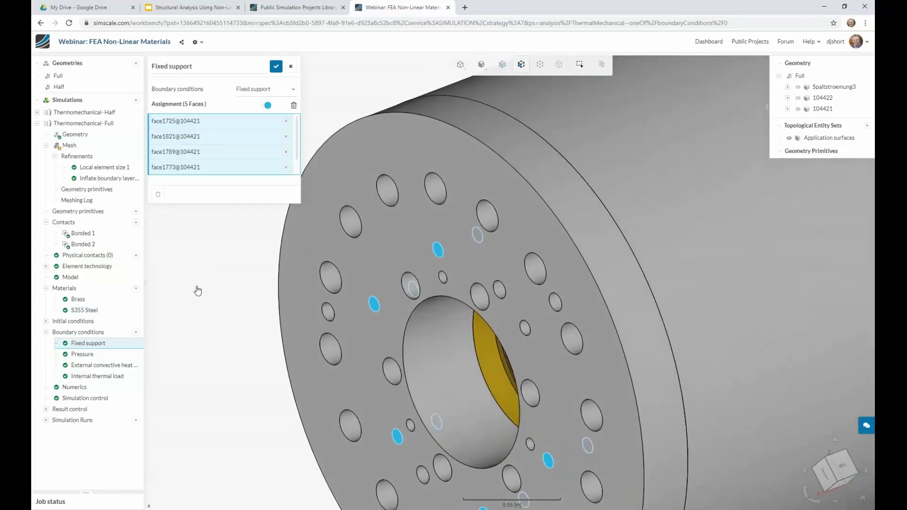
{"action": "scroll", "coordinate": [199, 292], "scroll_direction": "down", "scroll_amount": 5}
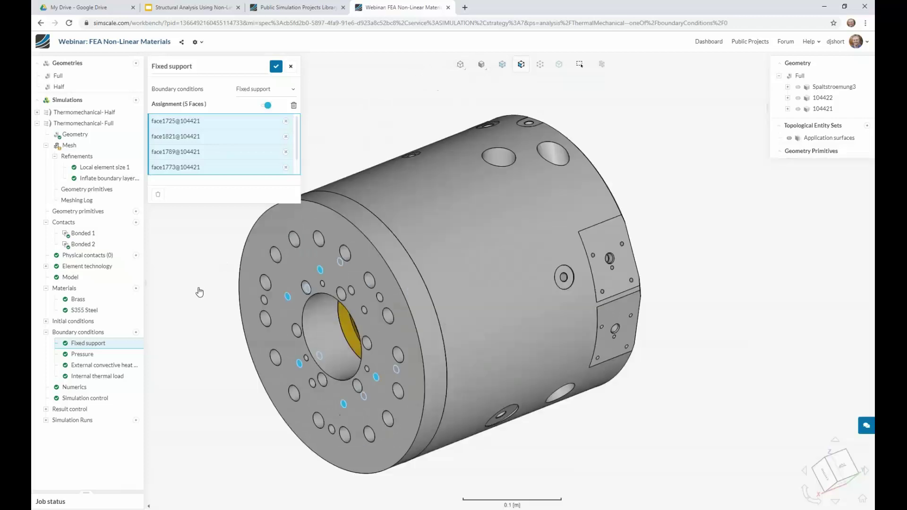
{"action": "left_click_drag", "start_coordinate": [208, 289], "coordinate": [341, 260]}
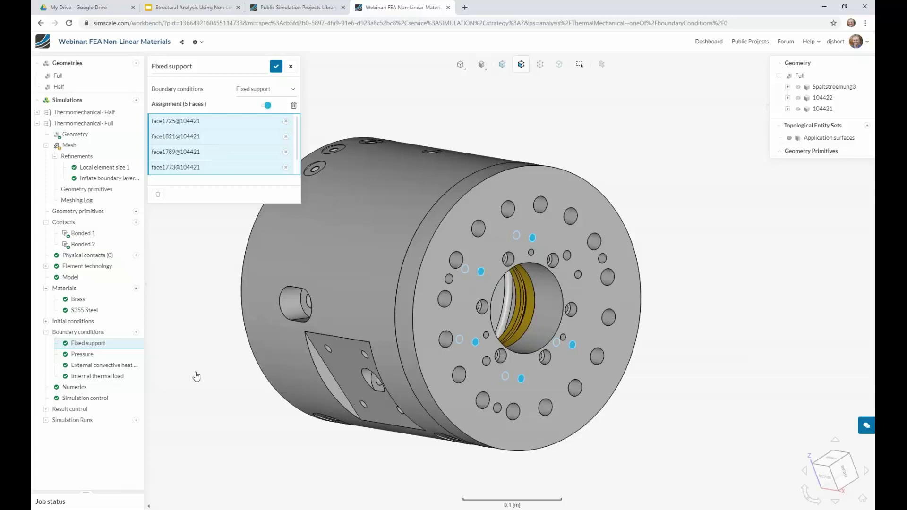
Review the Pressure boundary condition's Application surfaces assignment and the dialog for a new topological entity set, without creating one
{"action": "left_click", "coordinate": [78, 354]}
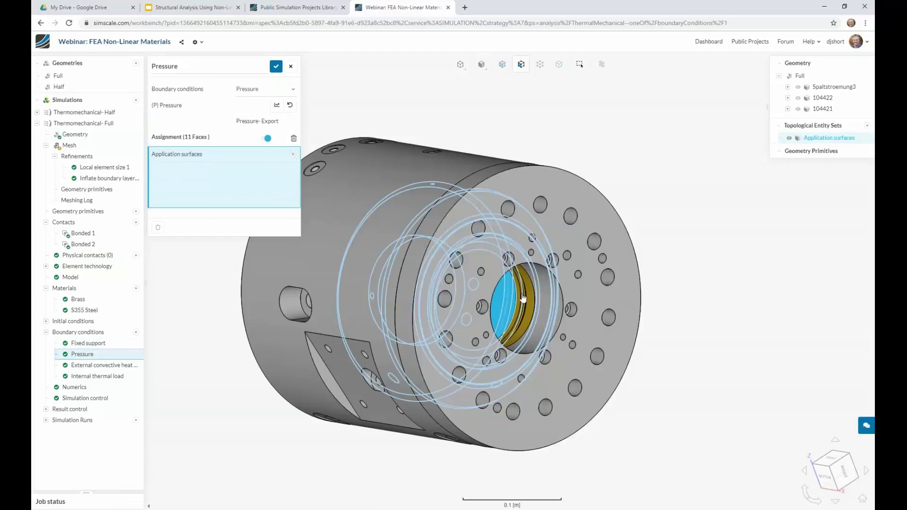
{"action": "left_click", "coordinate": [867, 126]}
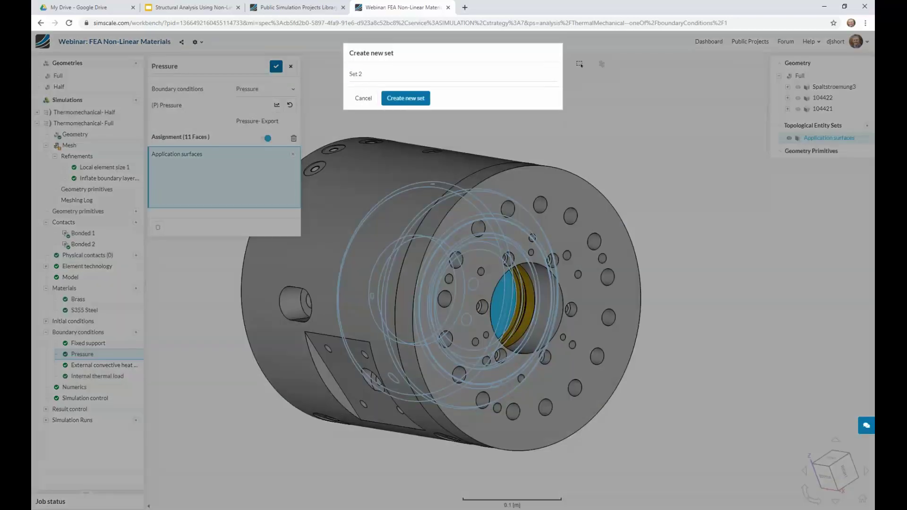
{"action": "left_click", "coordinate": [362, 99]}
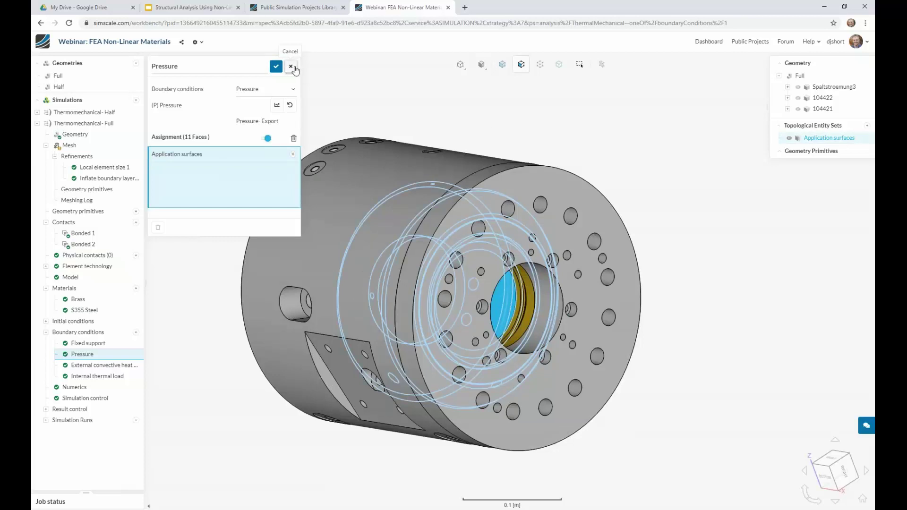
{"action": "left_click", "coordinate": [290, 67]}
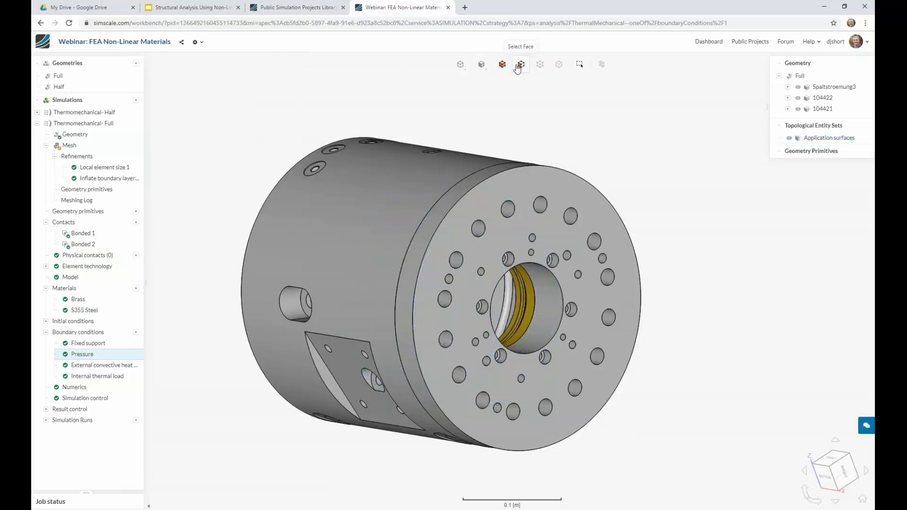
Create the topological entity set Set 2 from four ring-shaped faces around the recessed holes on the cylinder's outer wall
{"action": "left_click_drag", "start_coordinate": [413, 99], "coordinate": [360, 174]}
{"action": "scroll", "coordinate": [360, 174], "scroll_direction": "up", "scroll_amount": 5}
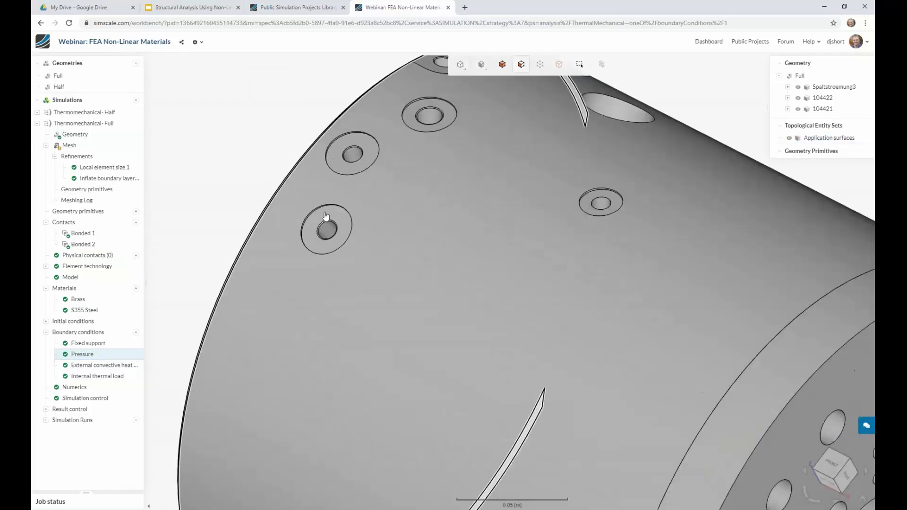
{"action": "left_click", "coordinate": [338, 221]}
{"action": "left_click", "coordinate": [373, 150]}
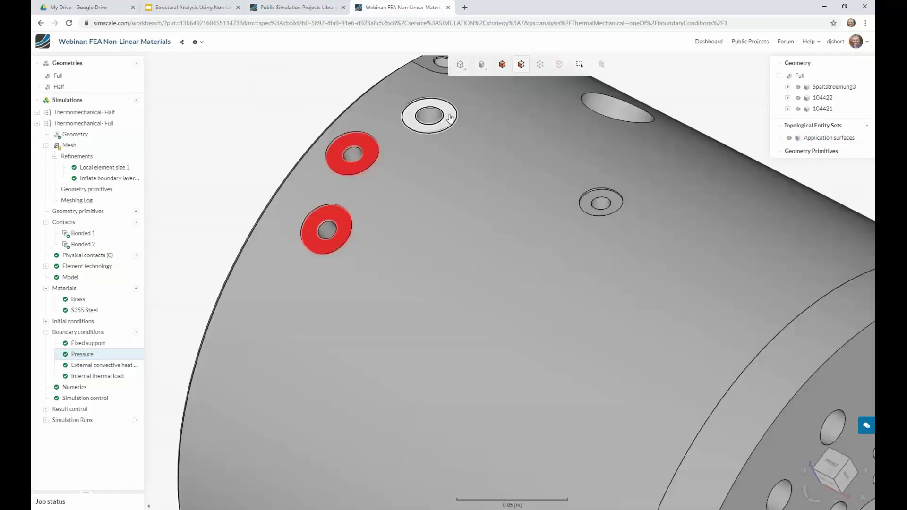
{"action": "left_click", "coordinate": [450, 117]}
{"action": "left_click", "coordinate": [618, 205]}
{"action": "scroll", "coordinate": [242, 166], "scroll_direction": "down", "scroll_amount": 5}
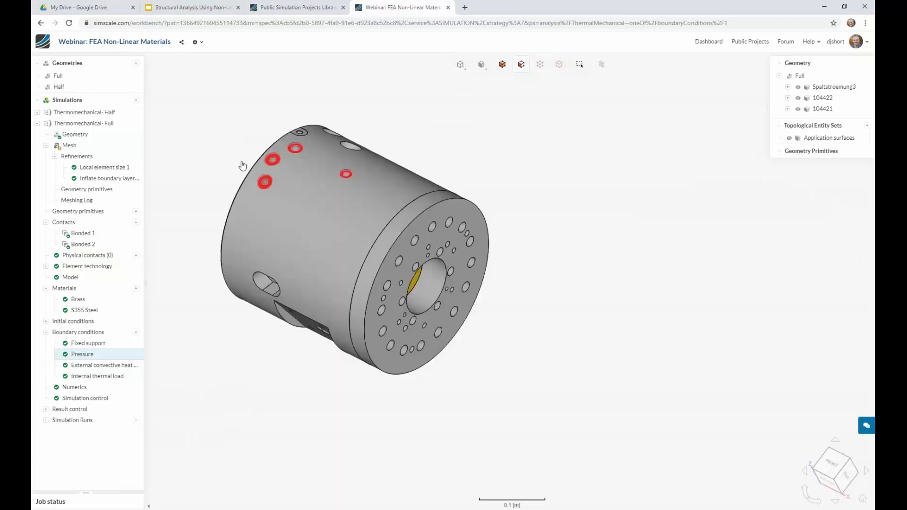
{"action": "left_click", "coordinate": [867, 125]}
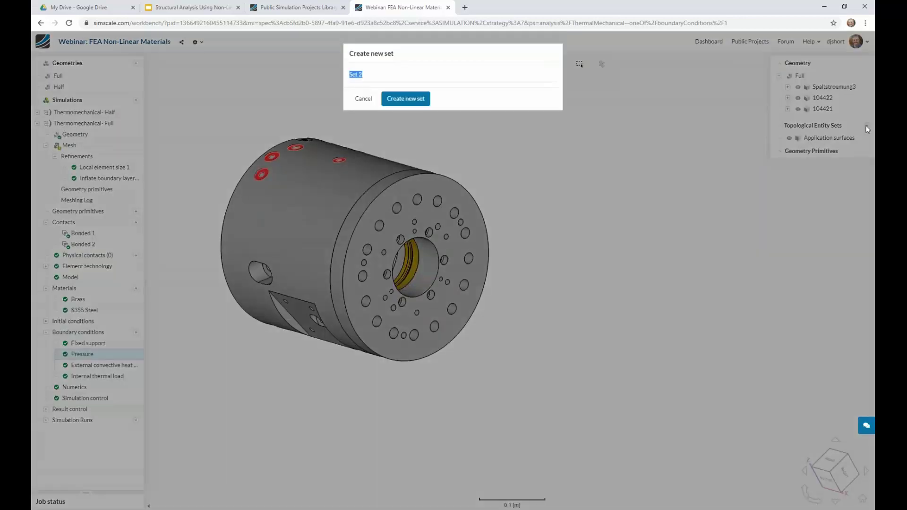
{"action": "left_click", "coordinate": [406, 97]}
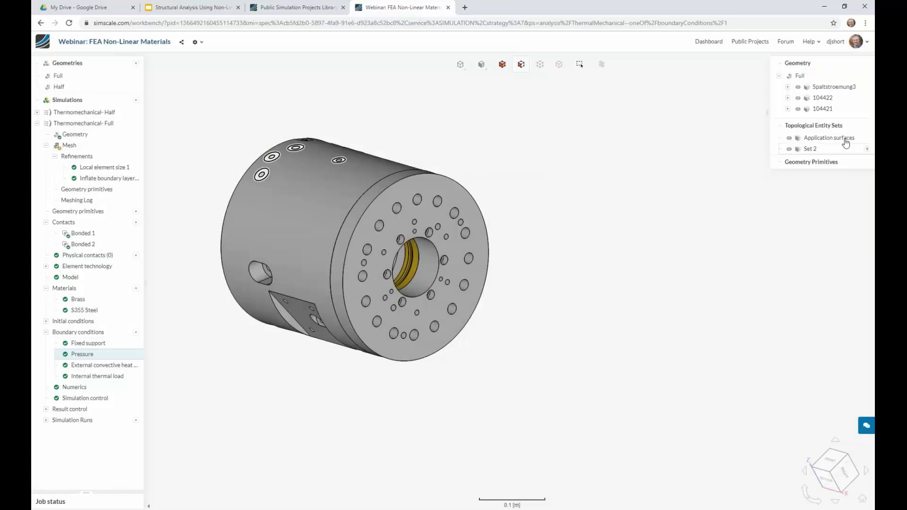
Highlight the faces contained in Set 2 on the model and delete this topological entity set
{"action": "left_click", "coordinate": [813, 152]}
{"action": "left_click_drag", "start_coordinate": [426, 146], "coordinate": [457, 177]}
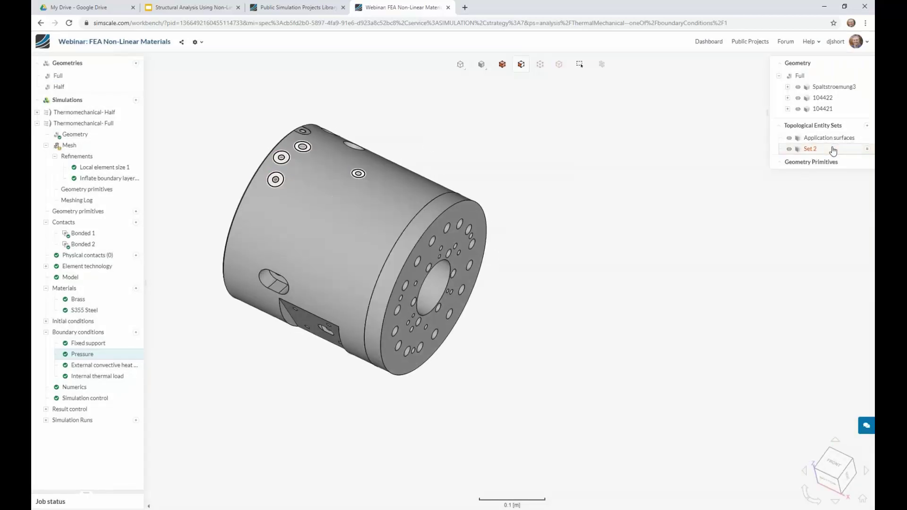
{"action": "left_click_drag", "start_coordinate": [572, 387], "coordinate": [157, 325]}
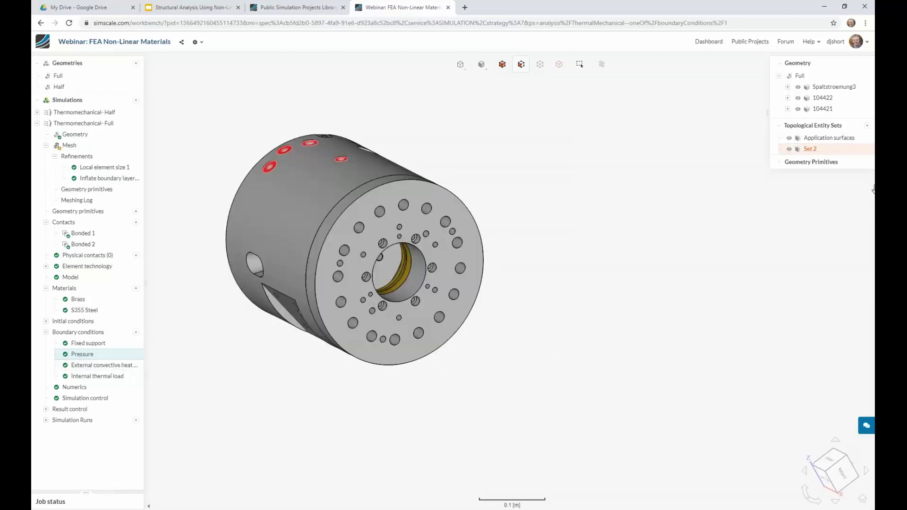
{"action": "left_click", "coordinate": [868, 149]}
{"action": "left_click", "coordinate": [811, 156]}
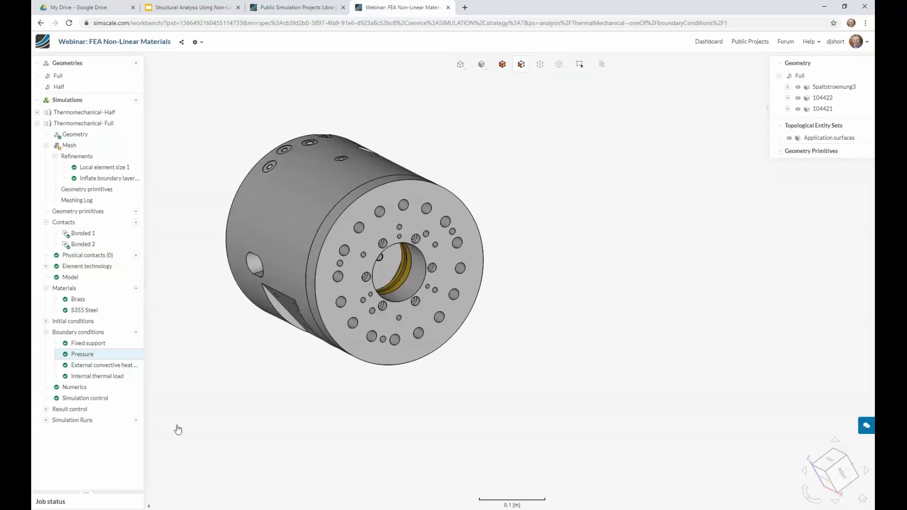
Review the time-dependent pressure table of the Pressure boundary condition and leave it unchanged
{"action": "left_click", "coordinate": [83, 355]}
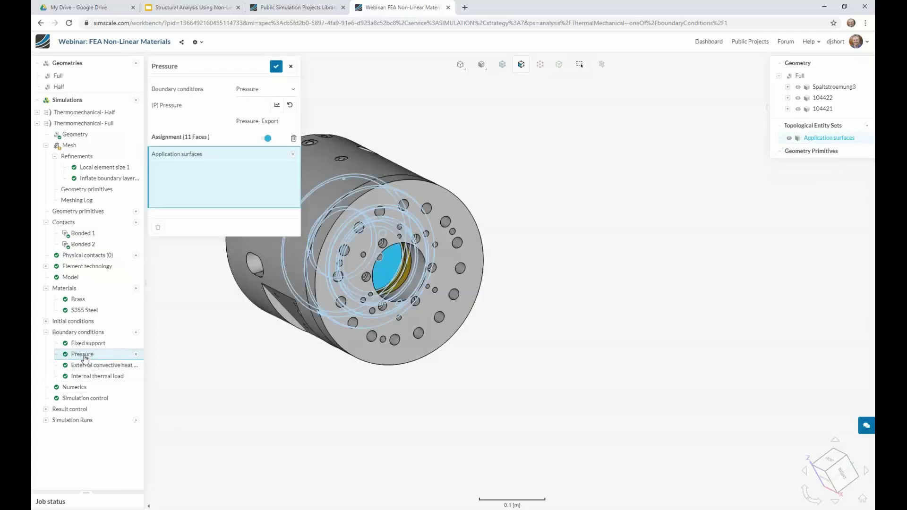
{"action": "left_click", "coordinate": [277, 105]}
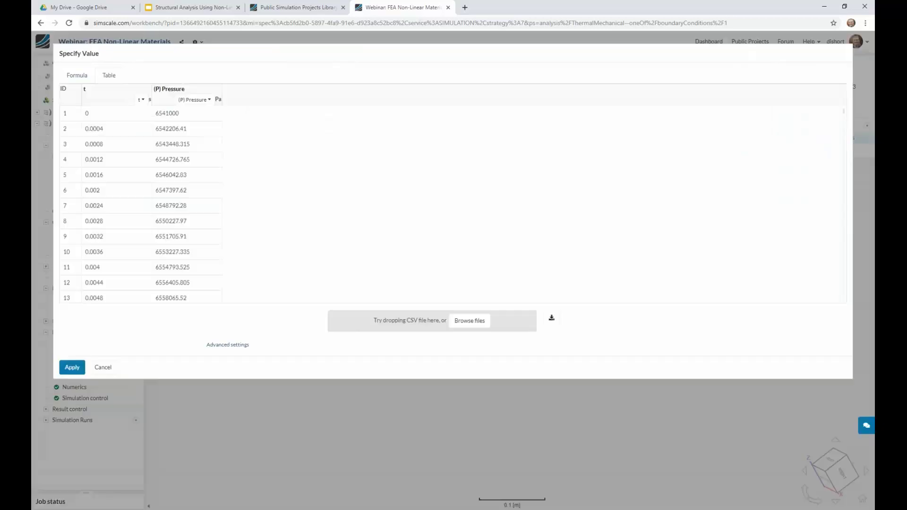
{"action": "scroll", "coordinate": [144, 147], "scroll_direction": "down", "scroll_amount": 3}
{"action": "scroll", "coordinate": [144, 146], "scroll_direction": "up", "scroll_amount": 5}
{"action": "left_click", "coordinate": [102, 367]}
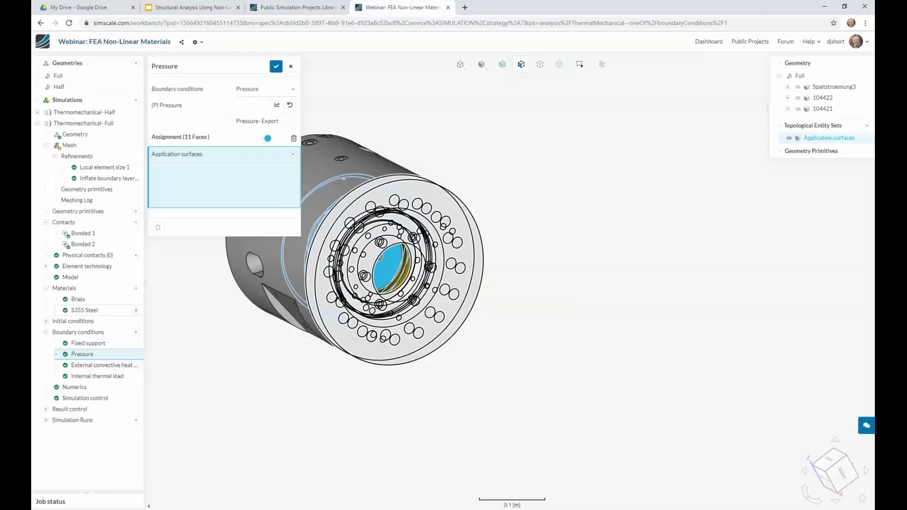
Review the Internal thermal load's time-dependent reference temperature and heat transfer coefficient tables without changing them
{"action": "left_click", "coordinate": [83, 376]}
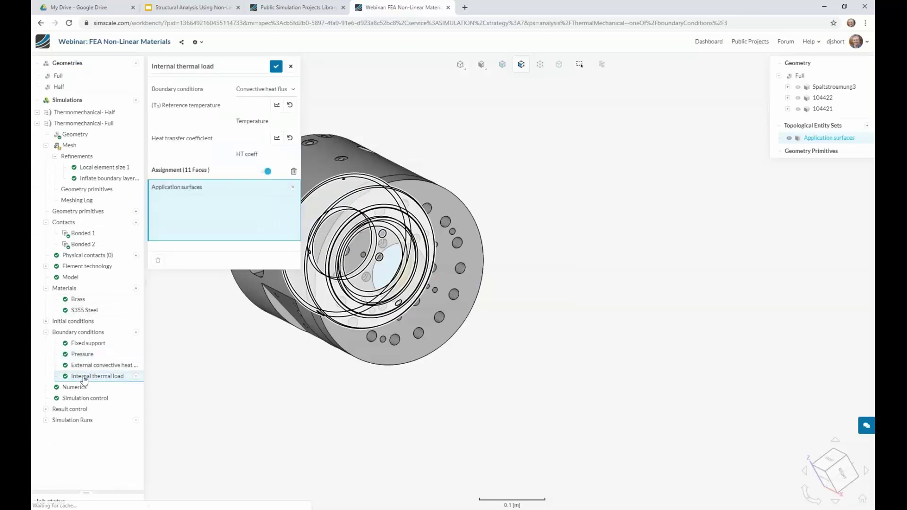
{"action": "left_click", "coordinate": [276, 105]}
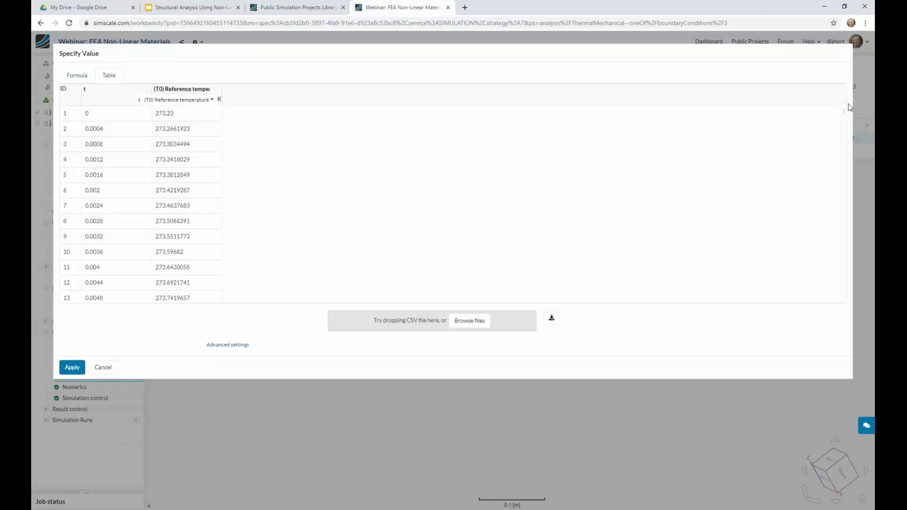
{"action": "left_click_drag", "start_coordinate": [846, 124], "coordinate": [846, 318]}
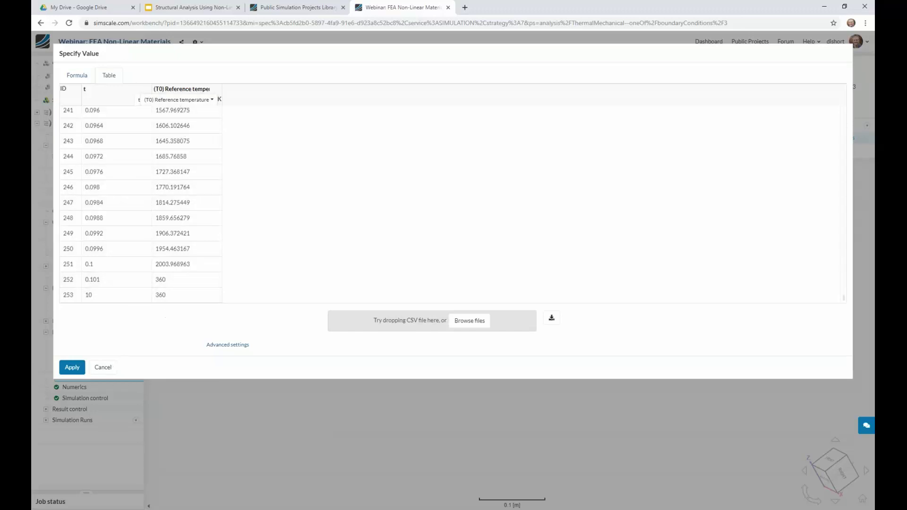
{"action": "left_click", "coordinate": [103, 367]}
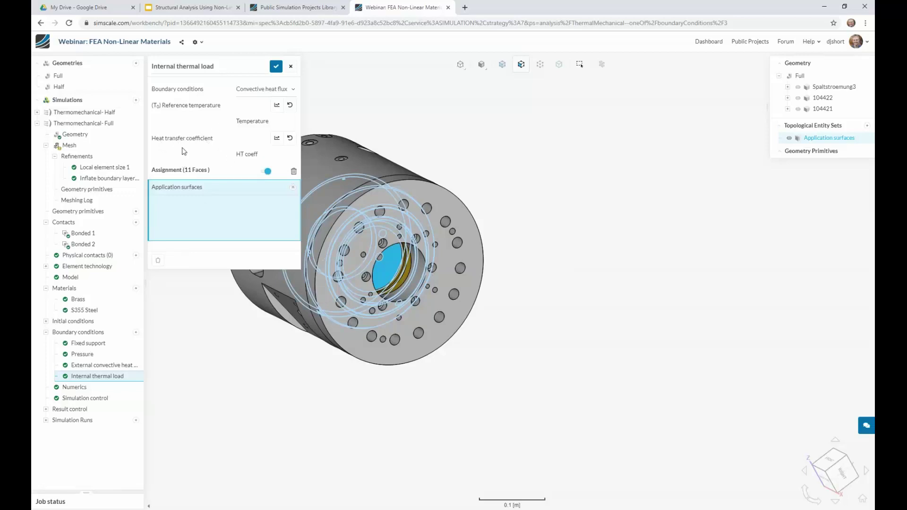
{"action": "left_click", "coordinate": [277, 138]}
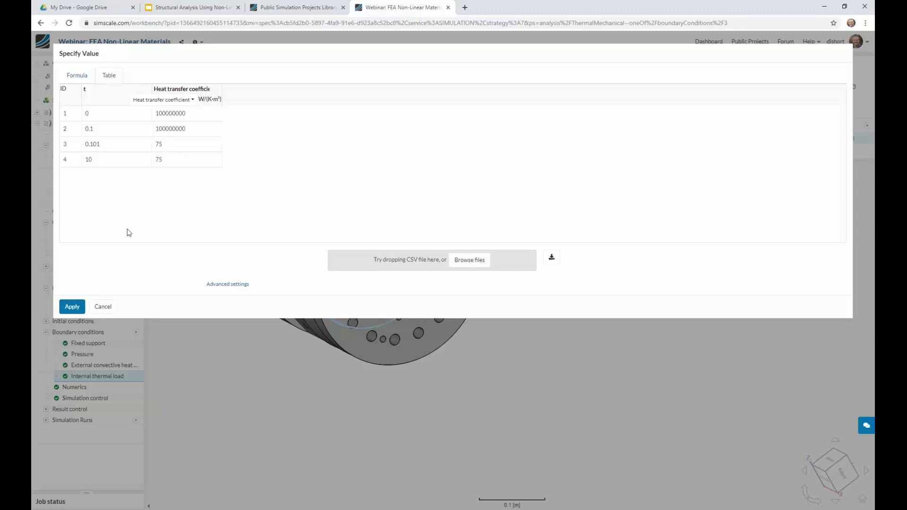
{"action": "left_click", "coordinate": [102, 307]}
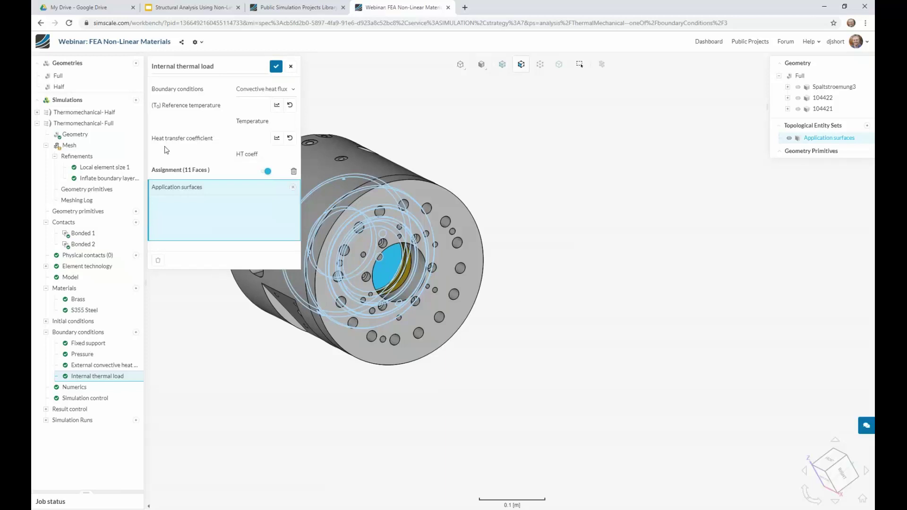
{"action": "left_click", "coordinate": [291, 67]}
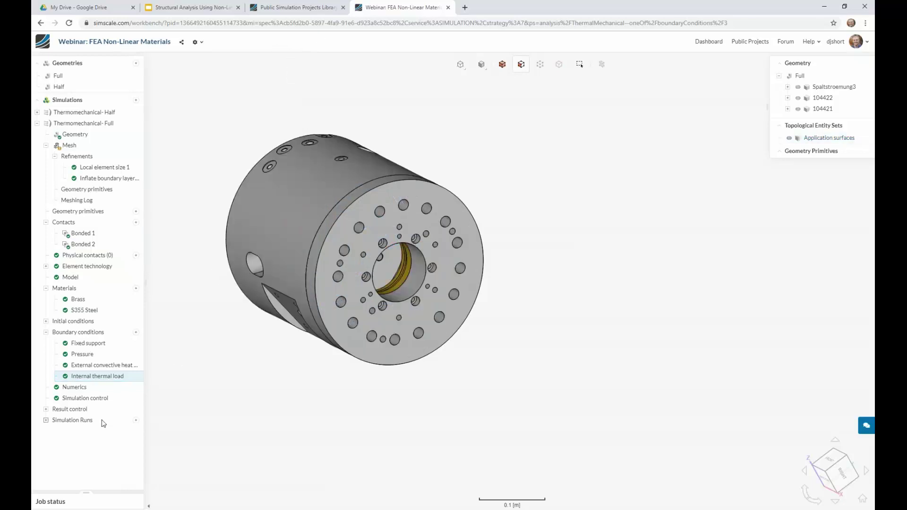
Review the simulation control's processor options and initial time step length table, and the new-run dialog without starting a run
{"action": "left_click", "coordinate": [108, 402]}
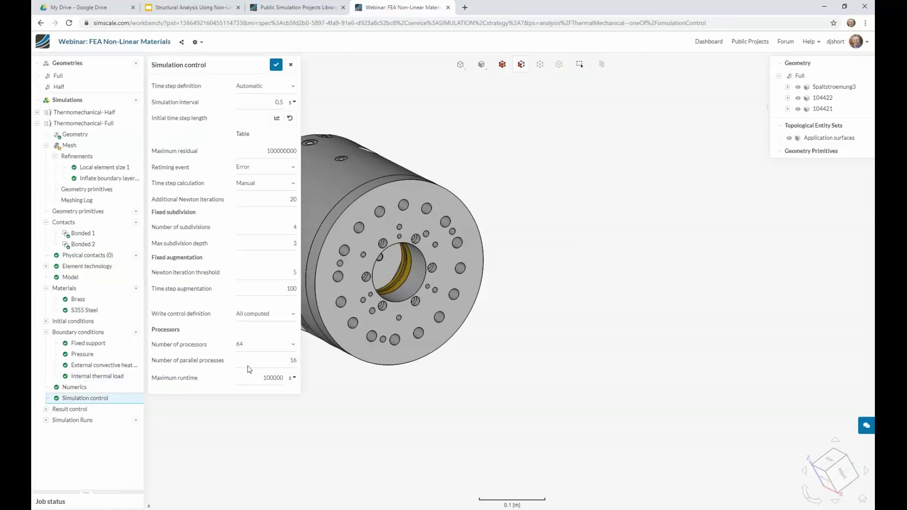
{"action": "left_click", "coordinate": [267, 349]}
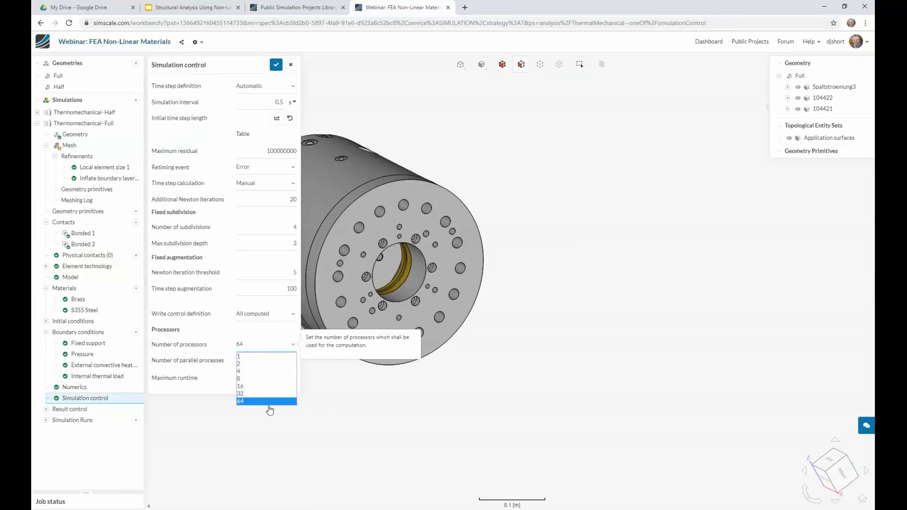
{"action": "left_click", "coordinate": [263, 436]}
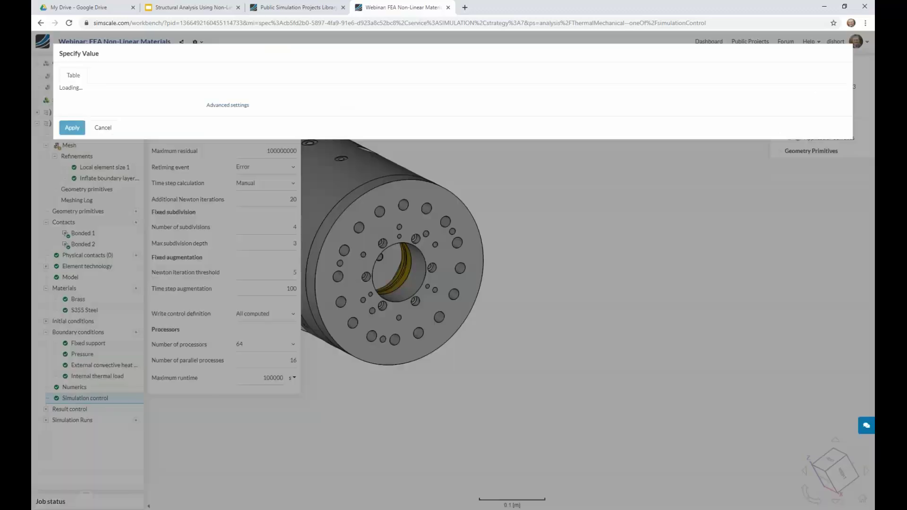
{"action": "left_click", "coordinate": [276, 118]}
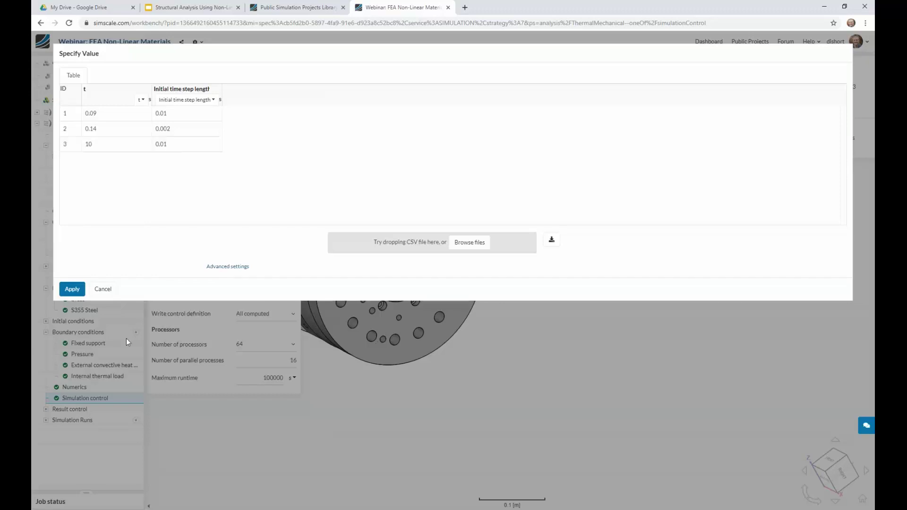
{"action": "left_click", "coordinate": [103, 289]}
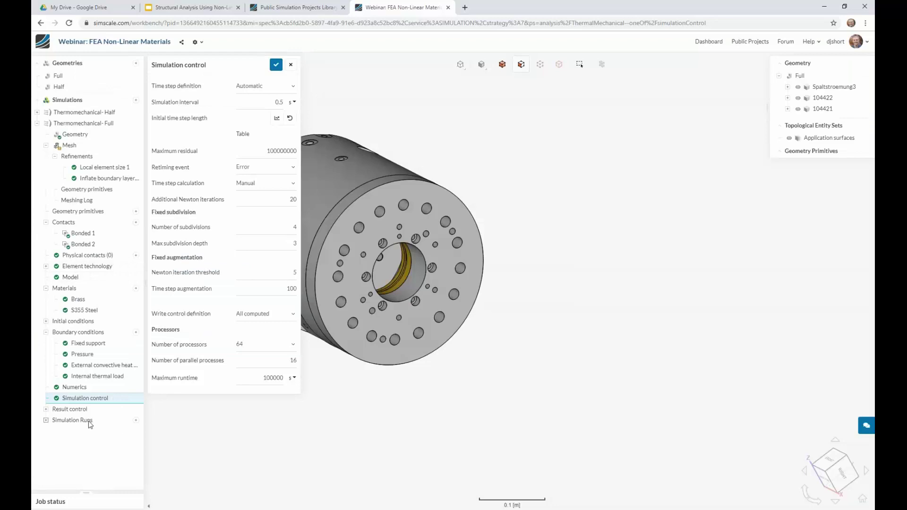
{"action": "left_click", "coordinate": [135, 421]}
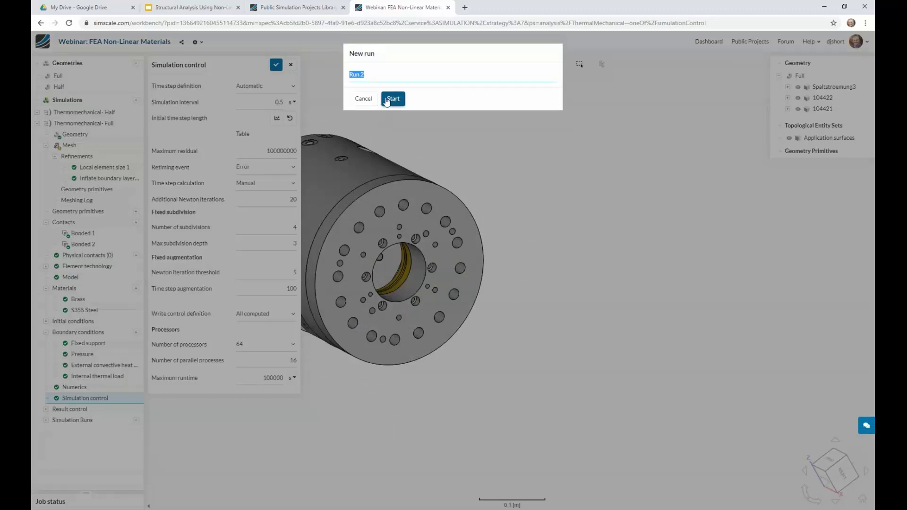
{"action": "left_click", "coordinate": [370, 102]}
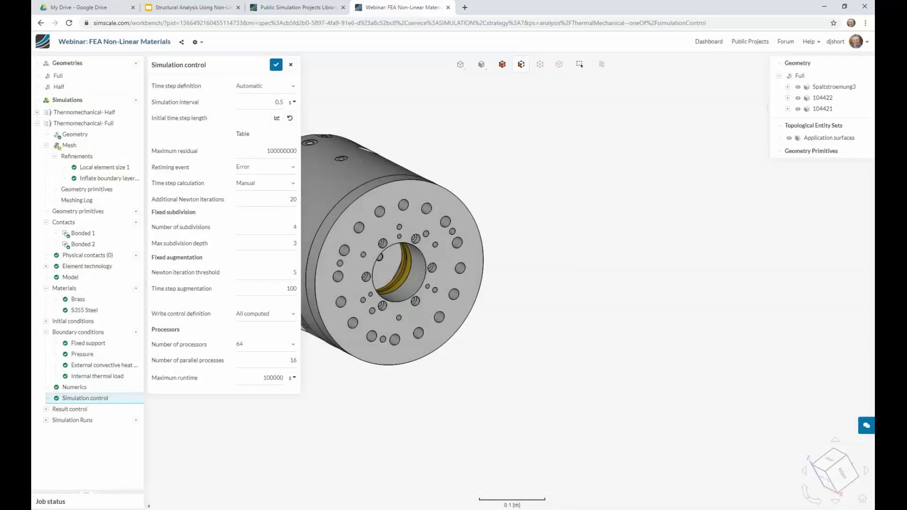
Switch to the Google Slides presentation and show the Results Summary and average temperature results slides, ending the slideshow there
{"action": "left_click", "coordinate": [210, 7]}
{"action": "key", "text": "ctrl+F5"}
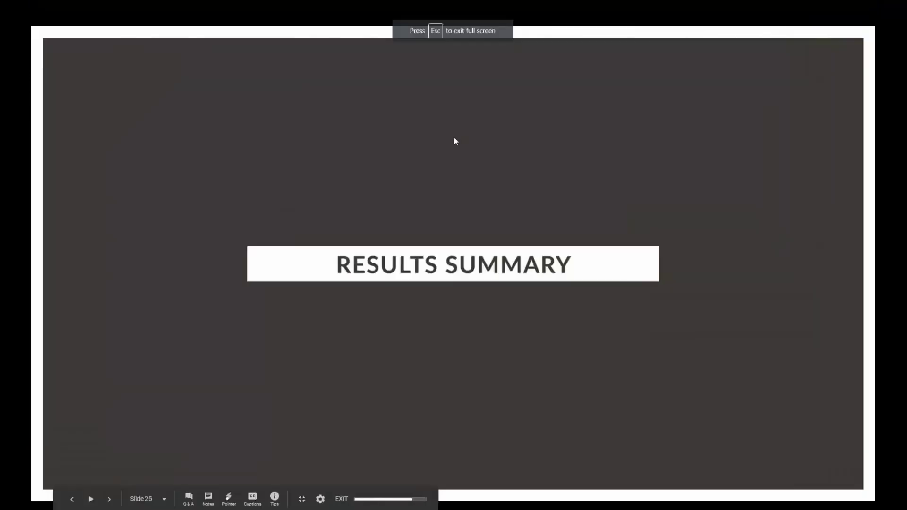
{"action": "key", "text": "Right"}
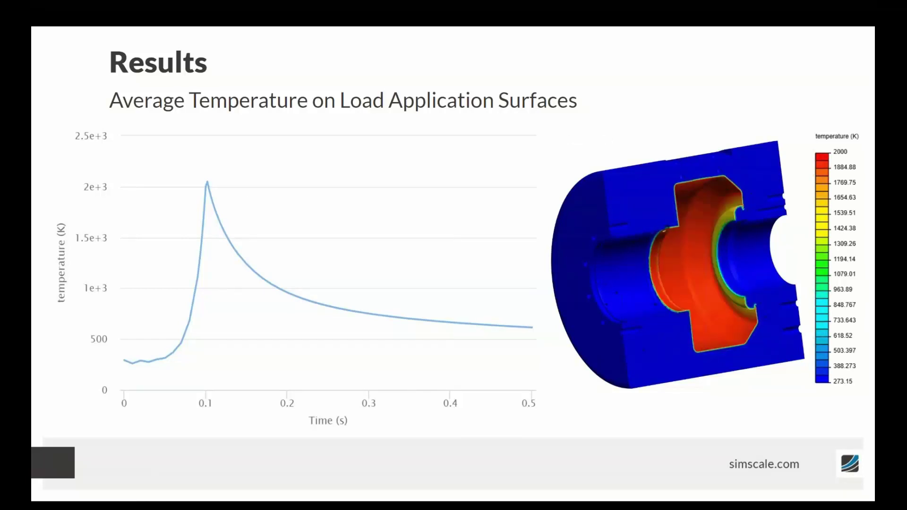
{"action": "key", "text": "Escape"}
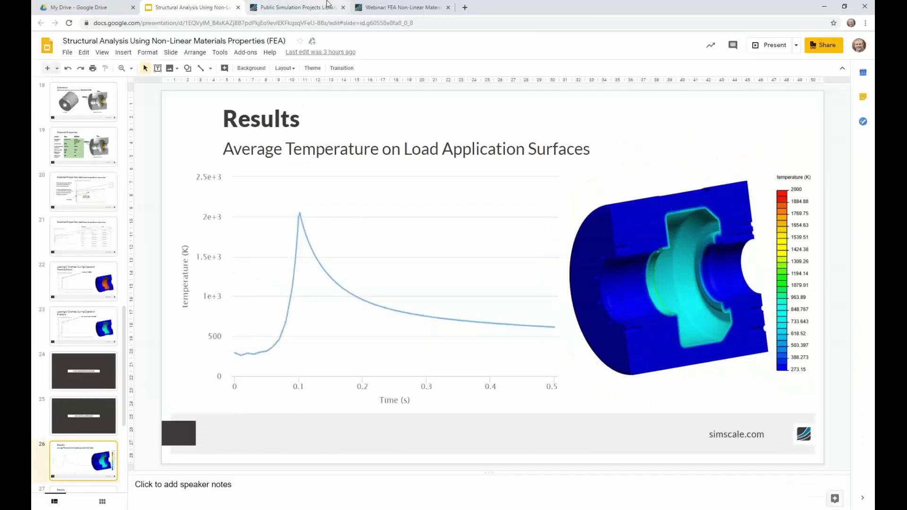
Return to the SimScale project and review the Average Temp area calculation and its assigned Application surfaces under result control
{"action": "left_click", "coordinate": [386, 7]}
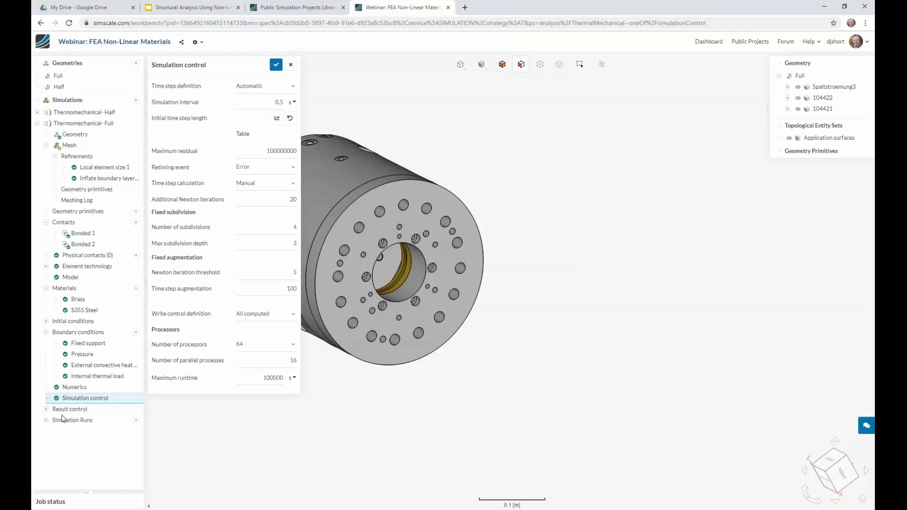
{"action": "left_click", "coordinate": [46, 409]}
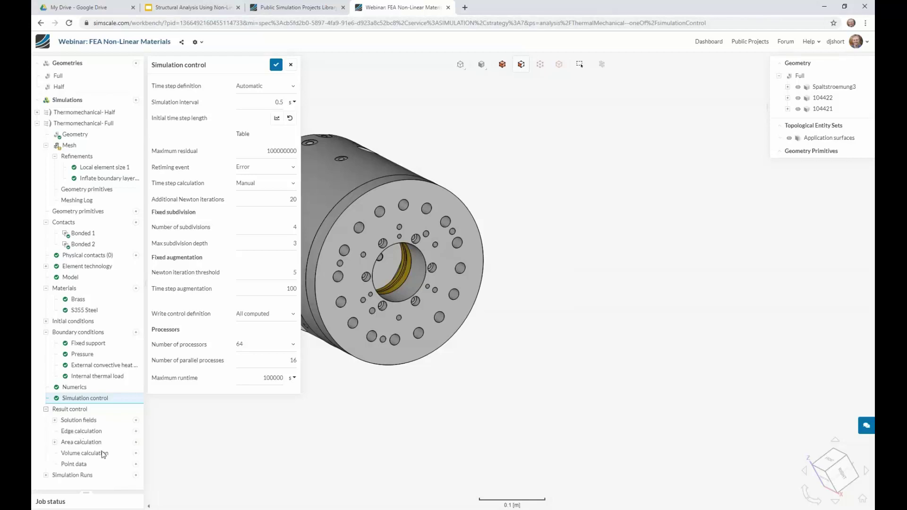
{"action": "left_click_drag", "start_coordinate": [686, 405], "coordinate": [314, 433]}
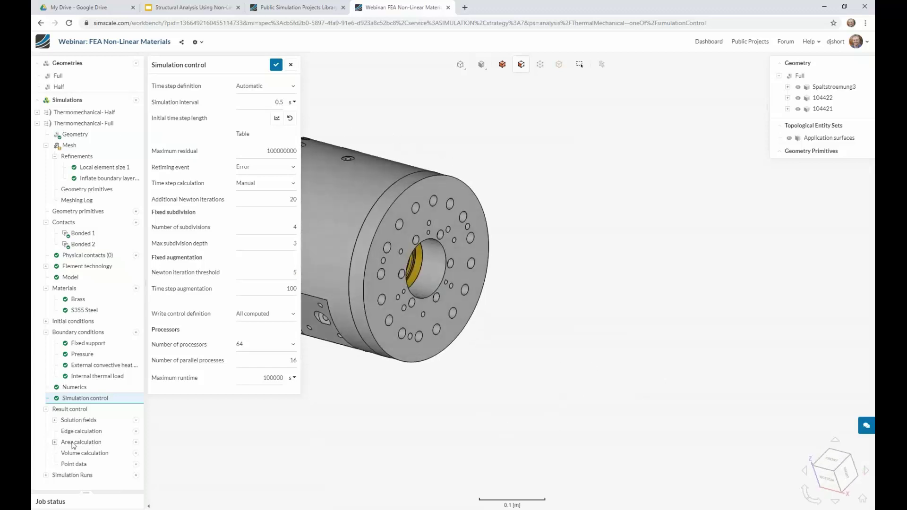
{"action": "left_click", "coordinate": [72, 443]}
{"action": "left_click", "coordinate": [97, 453]}
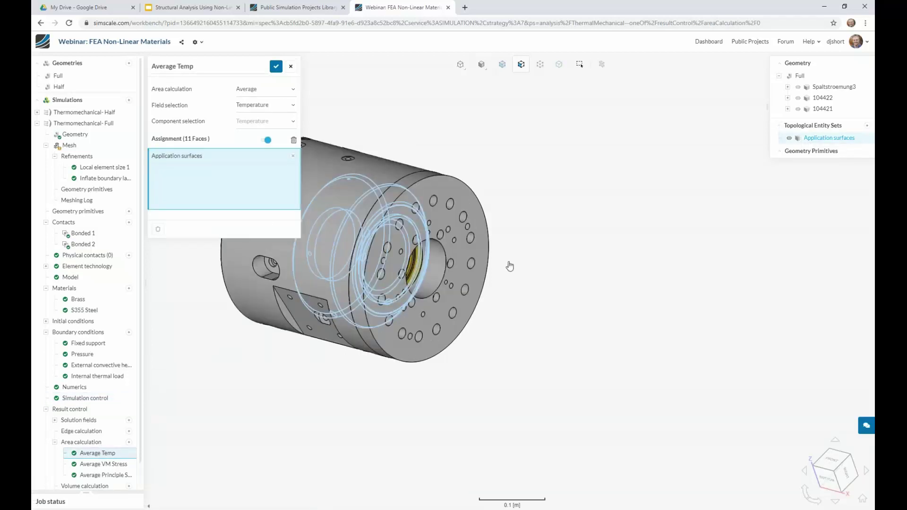
{"action": "right_click_drag", "start_coordinate": [512, 264], "coordinate": [549, 273]}
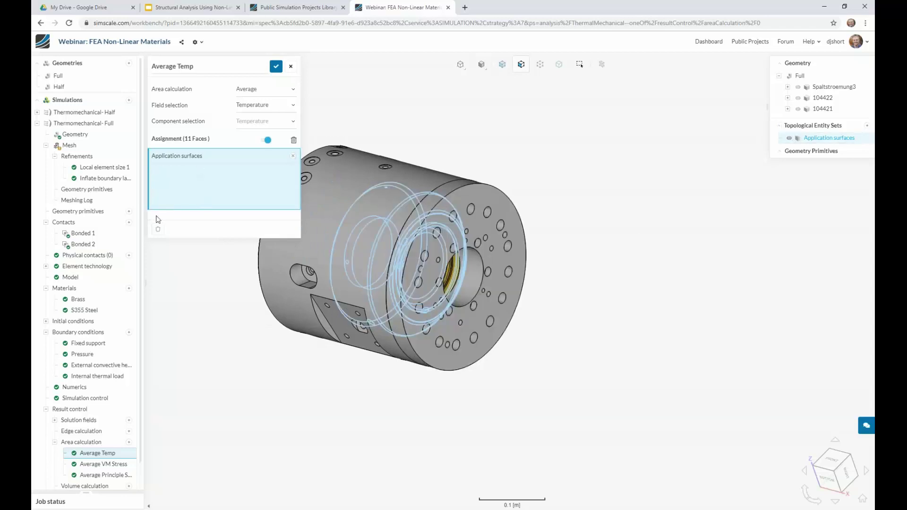
View the Average Temp and average principal stress face calculation plots of the 0.5s simulation run
{"action": "scroll", "coordinate": [53, 368], "scroll_direction": "down", "scroll_amount": 1}
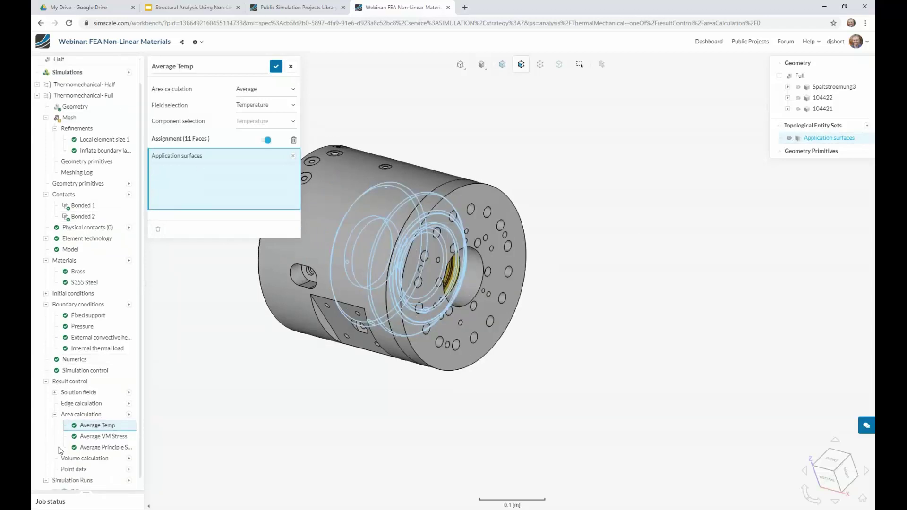
{"action": "scroll", "coordinate": [58, 450], "scroll_direction": "down", "scroll_amount": 1}
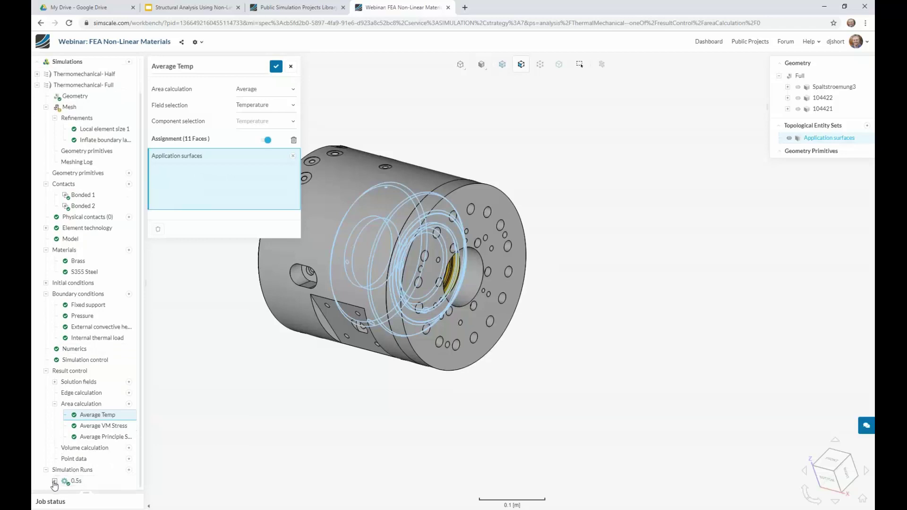
{"action": "left_click", "coordinate": [55, 482]}
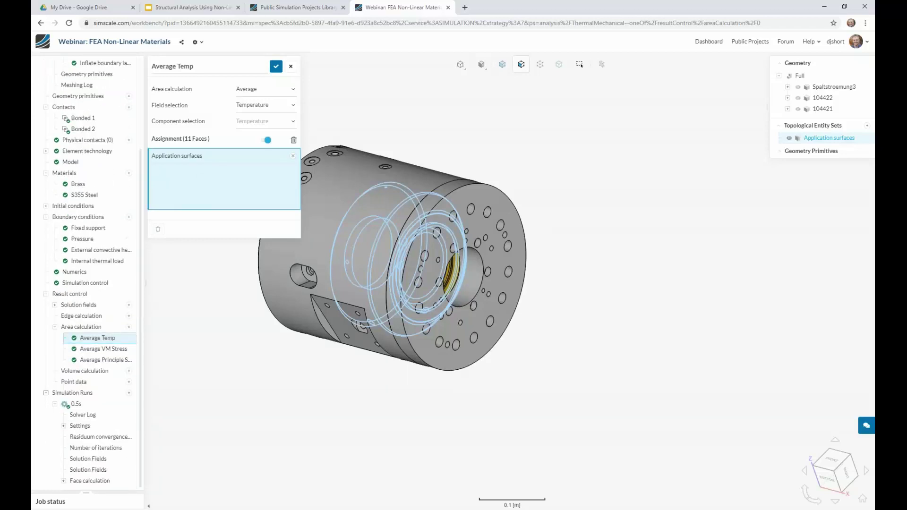
{"action": "left_click", "coordinate": [64, 480]}
{"action": "left_click", "coordinate": [112, 474]}
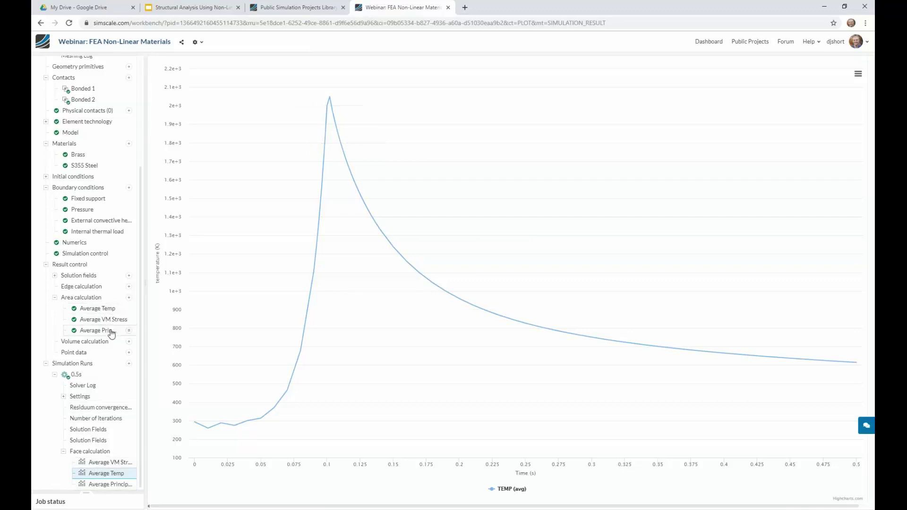
{"action": "left_click", "coordinate": [106, 484]}
{"action": "right_click", "coordinate": [116, 484]}
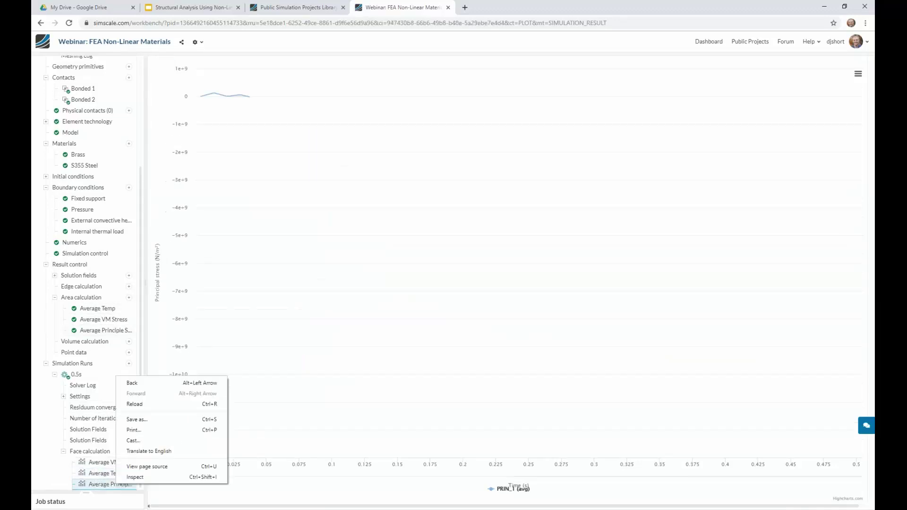
{"action": "left_click", "coordinate": [148, 344]}
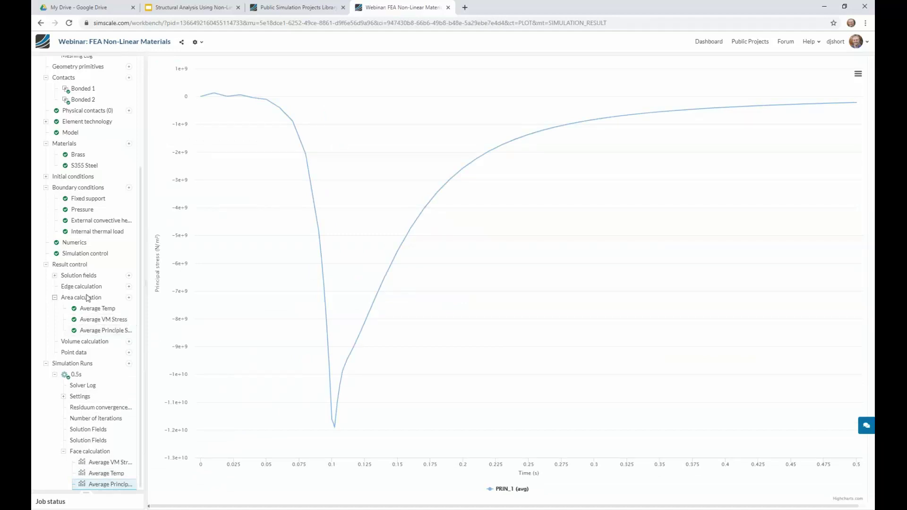
Show the available area calculation types without adding one, and switch back to the Google Slides results presentation
{"action": "left_click", "coordinate": [129, 298]}
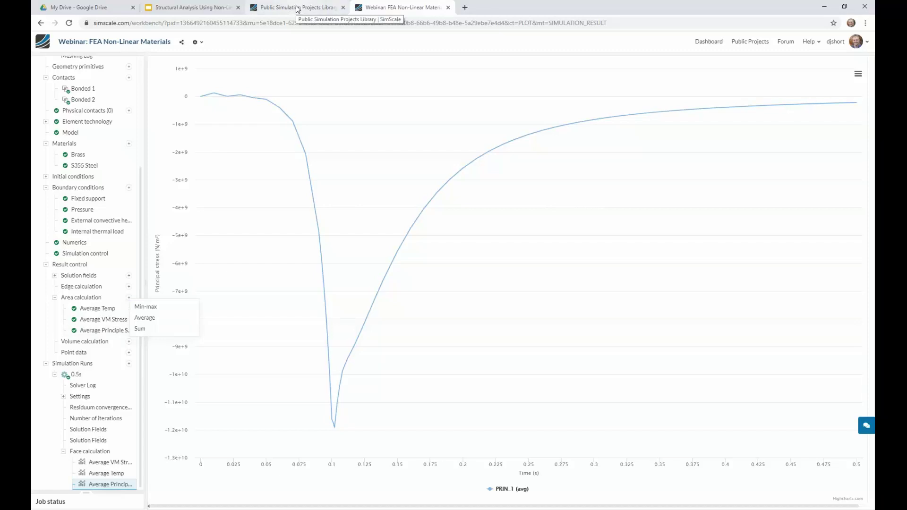
{"action": "left_click", "coordinate": [187, 7]}
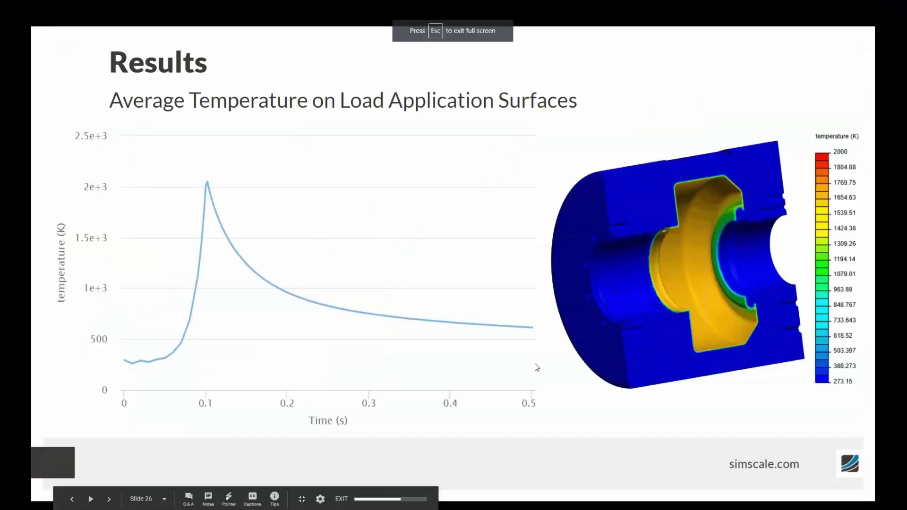
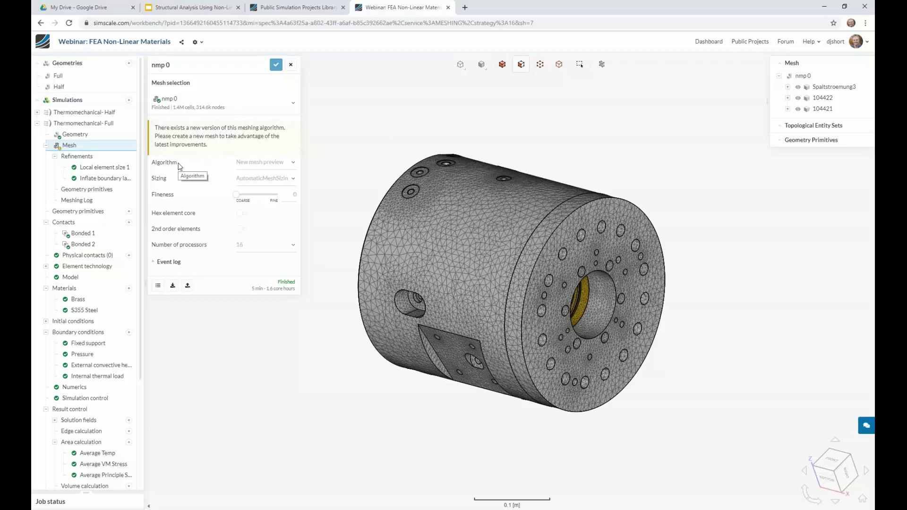
Review the quality metrics in the Thermomechanical- Full meshing log, and the available analysis types without creating a new simulation
{"action": "left_click", "coordinate": [95, 203]}
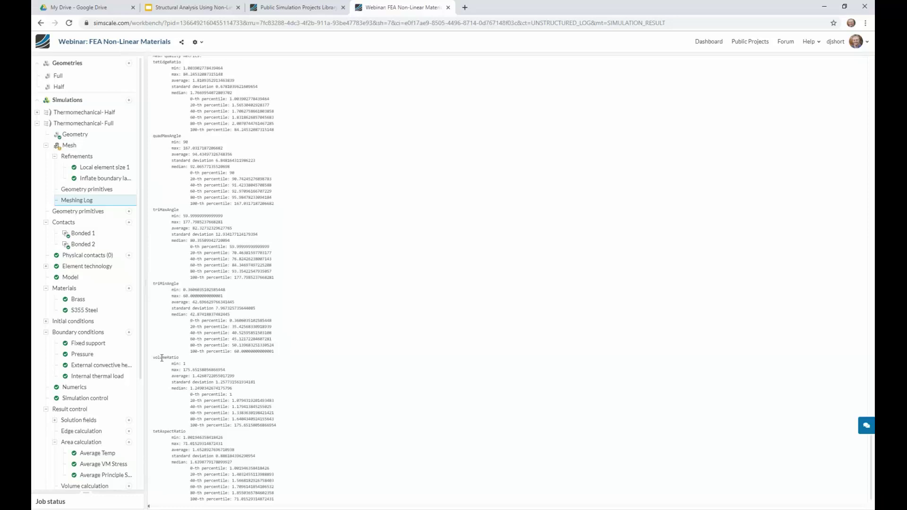
{"action": "left_click", "coordinate": [70, 145]}
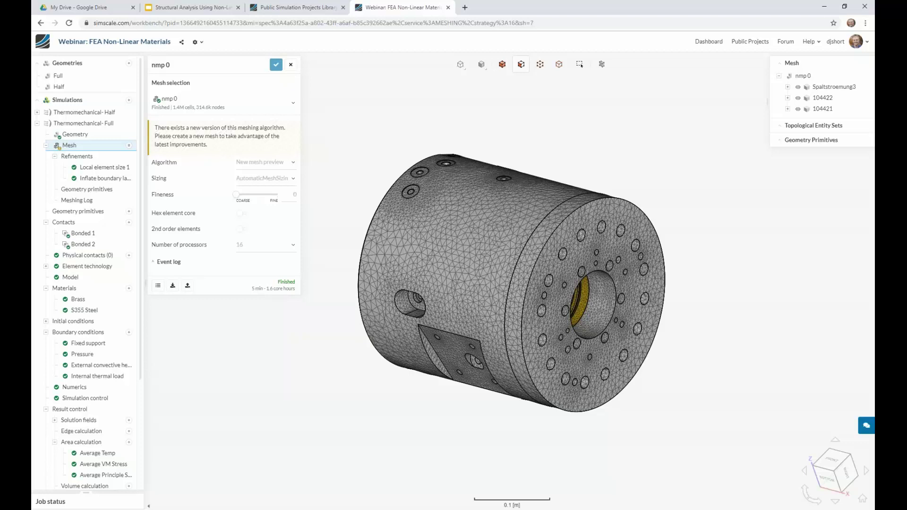
{"action": "left_click", "coordinate": [128, 99]}
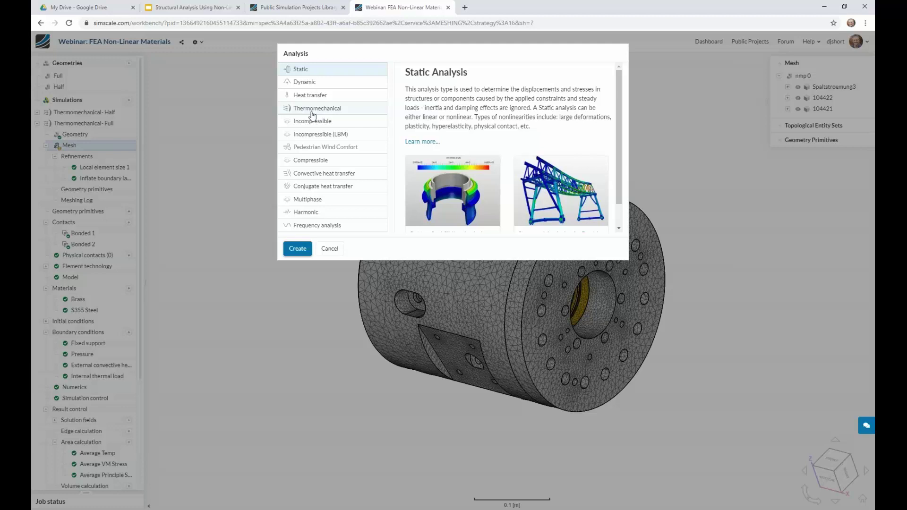
{"action": "left_click", "coordinate": [329, 249]}
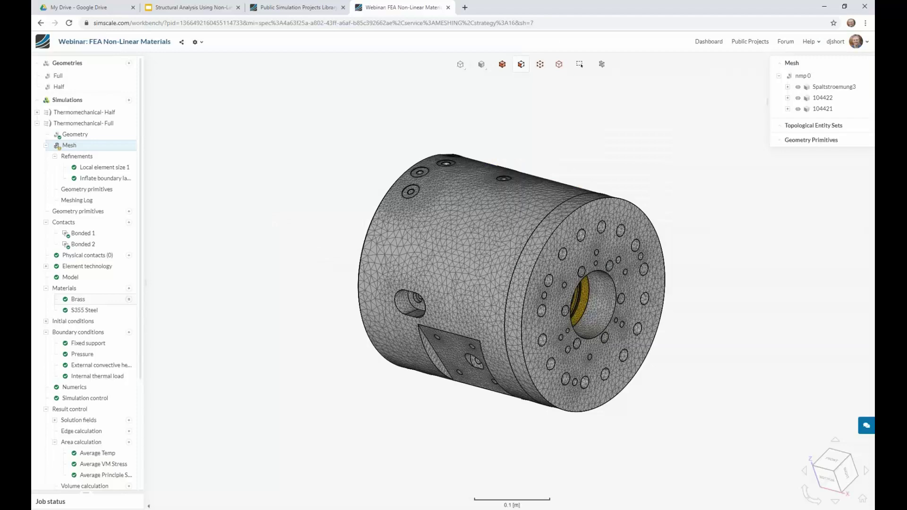
Add Gold from the material library to the Thermomechanical- Full simulation and set its material behavior to Plastic
{"action": "left_click", "coordinate": [128, 288]}
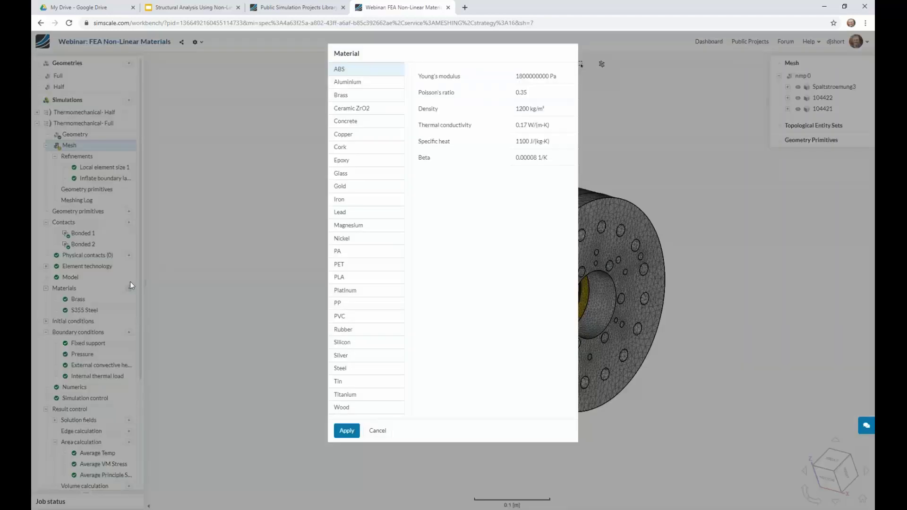
{"action": "left_click", "coordinate": [358, 187]}
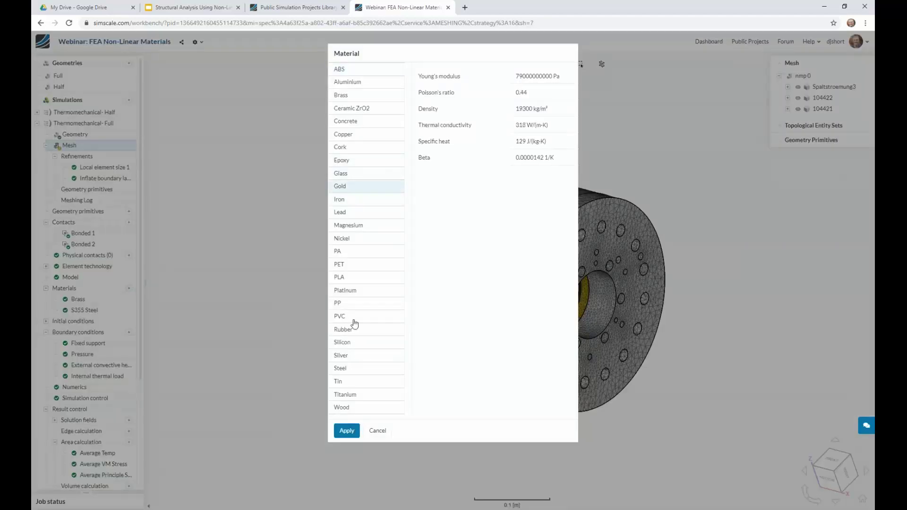
{"action": "left_click", "coordinate": [347, 430]}
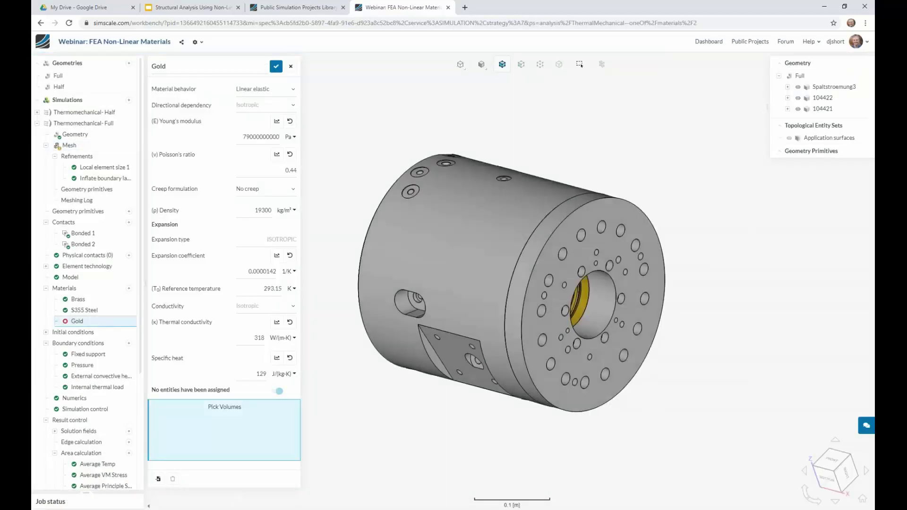
{"action": "left_click", "coordinate": [291, 90]}
{"action": "left_click", "coordinate": [252, 116]}
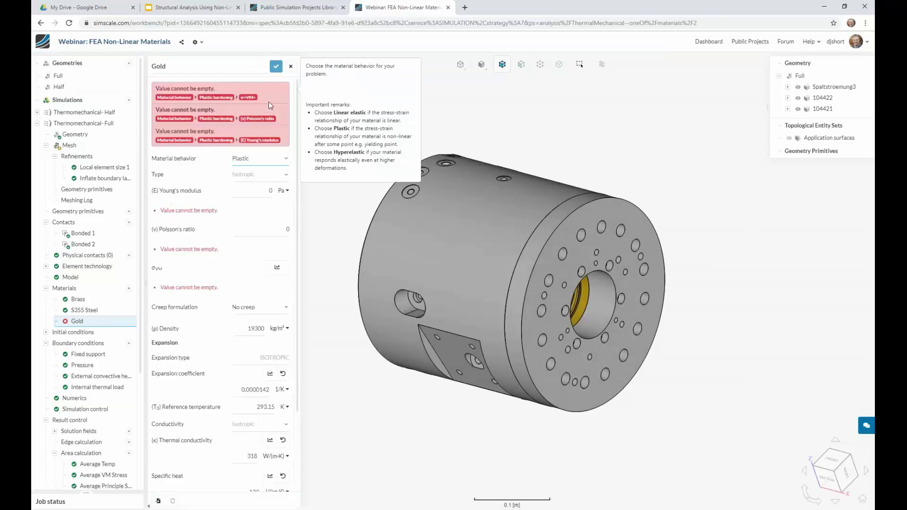